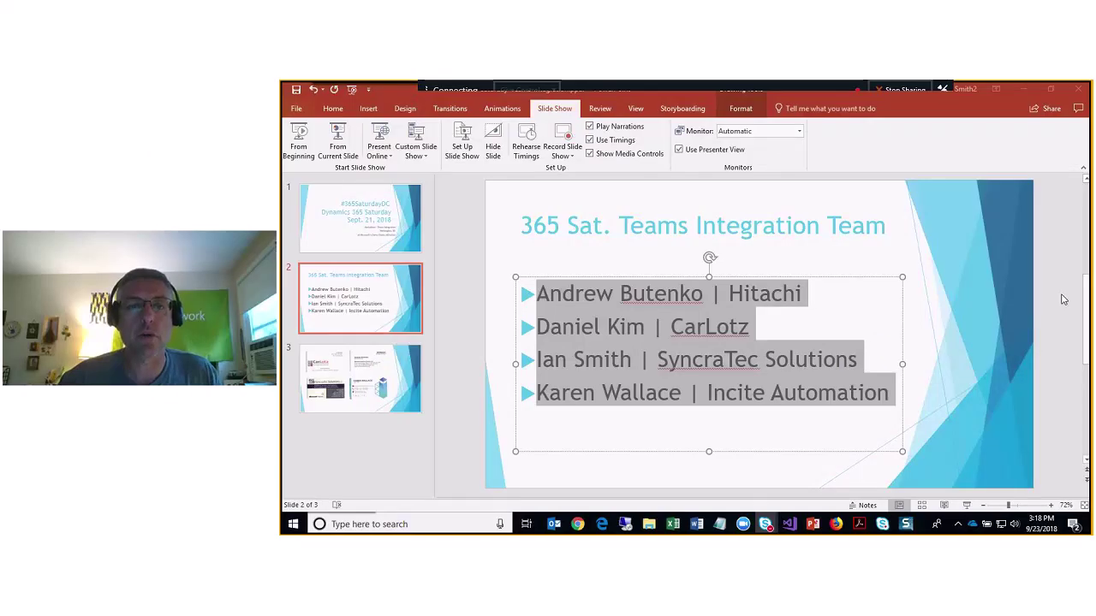
Select the word '365' in the slide title and the 'Andrew Butenko | Hitachi' line
double_click(528, 227)
key("Right")
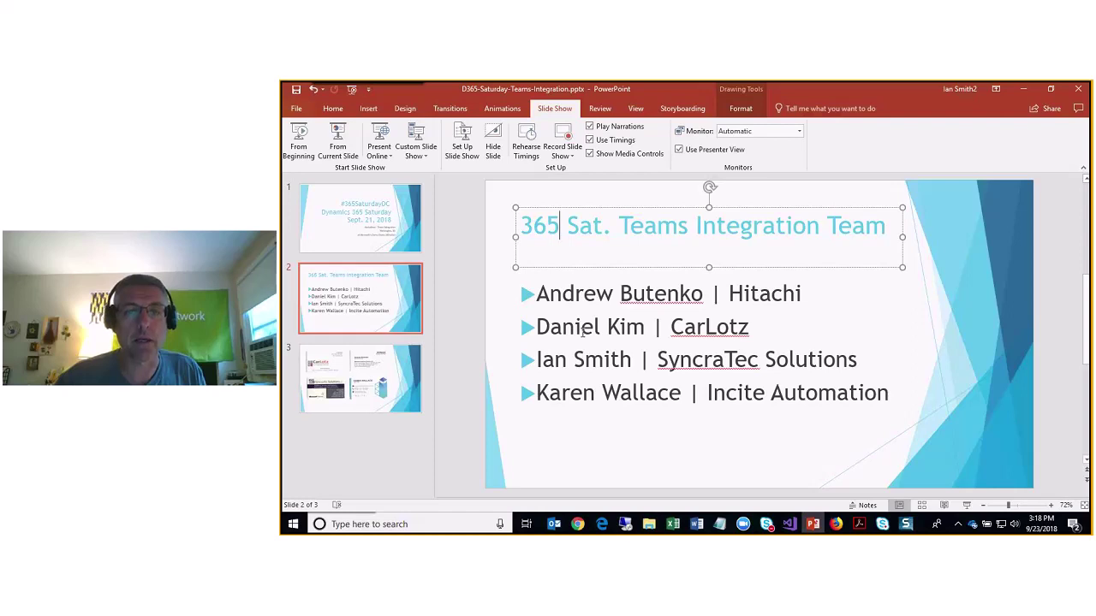
left_click_drag(802, 299, 542, 293)
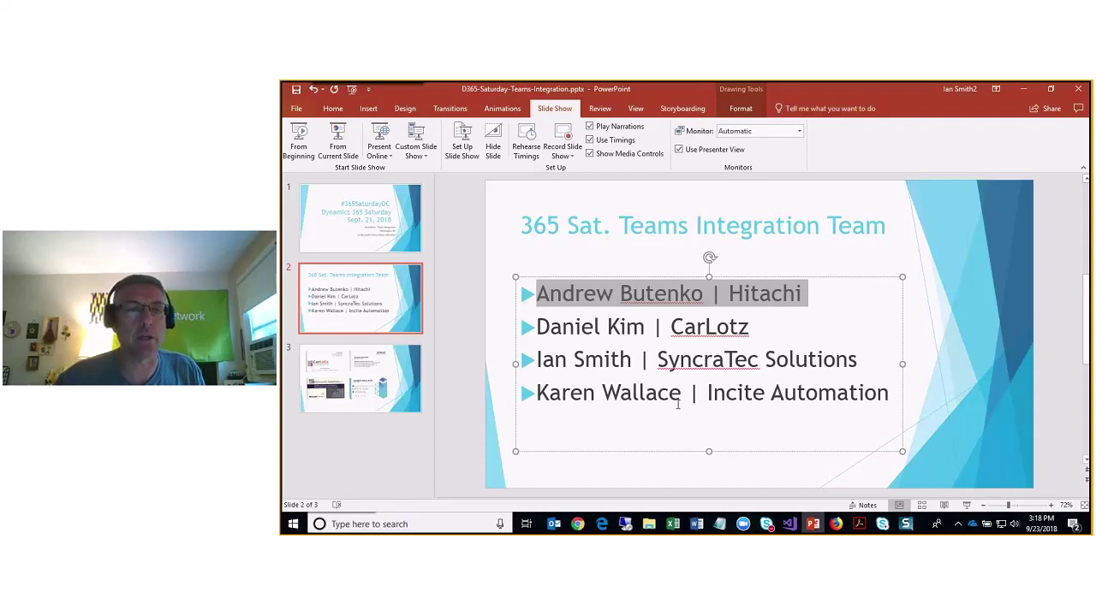
Review slides 3 and 1, then minimize PowerPoint to reveal the Dynamics 365 accounts list
left_click(374, 377)
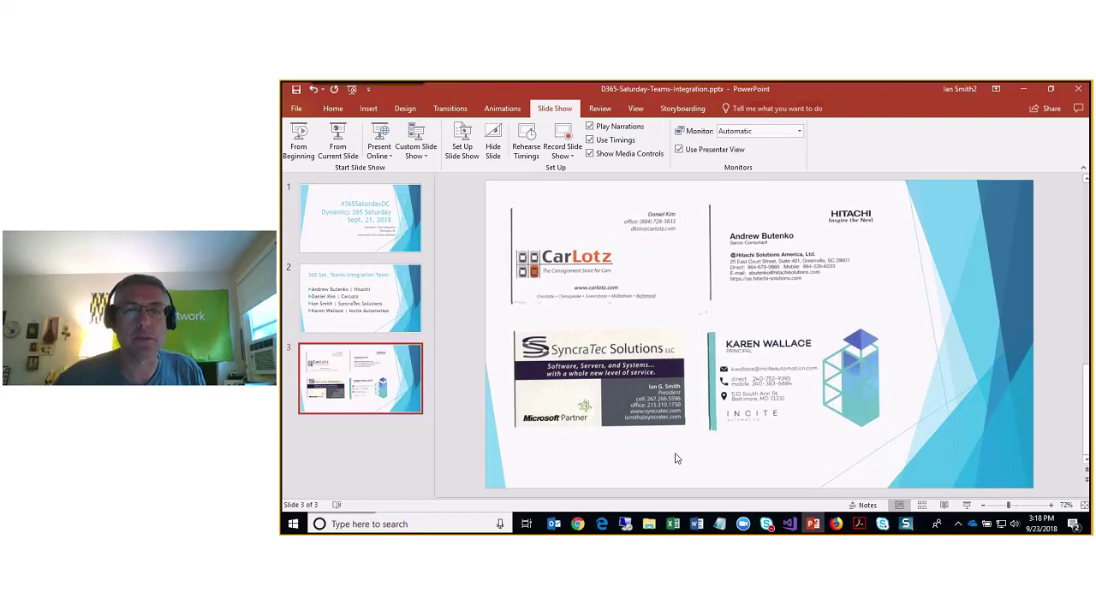
left_click(368, 243)
left_click_drag(897, 270, 675, 272)
left_click(675, 306)
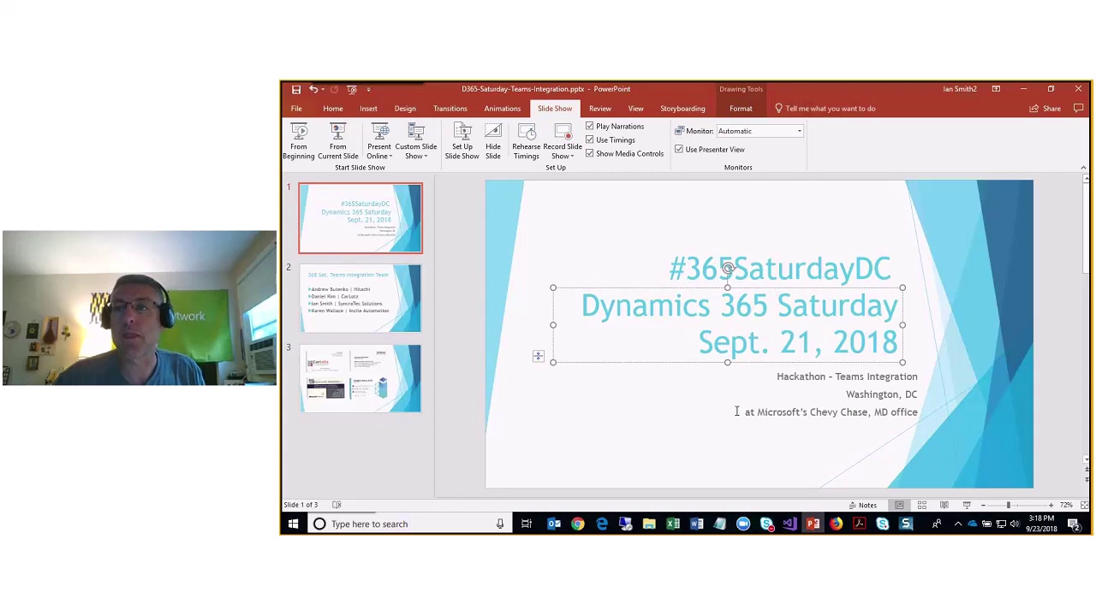
left_click(1022, 91)
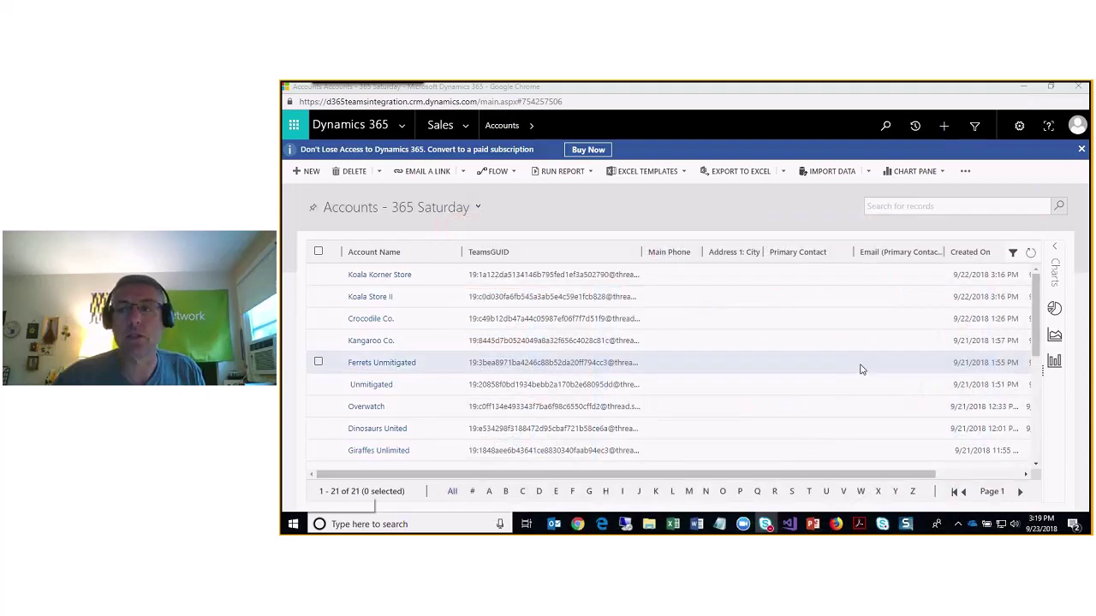
Dismiss the subscription notice, refresh the accounts list and widen the TeamsGUID column
left_click(1081, 150)
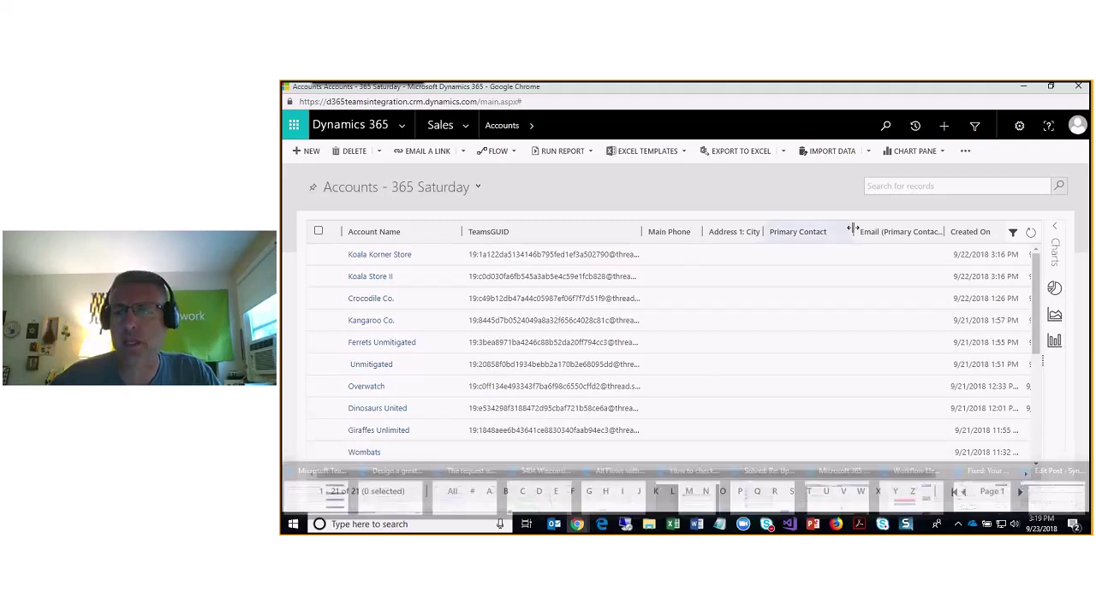
left_click(1028, 233)
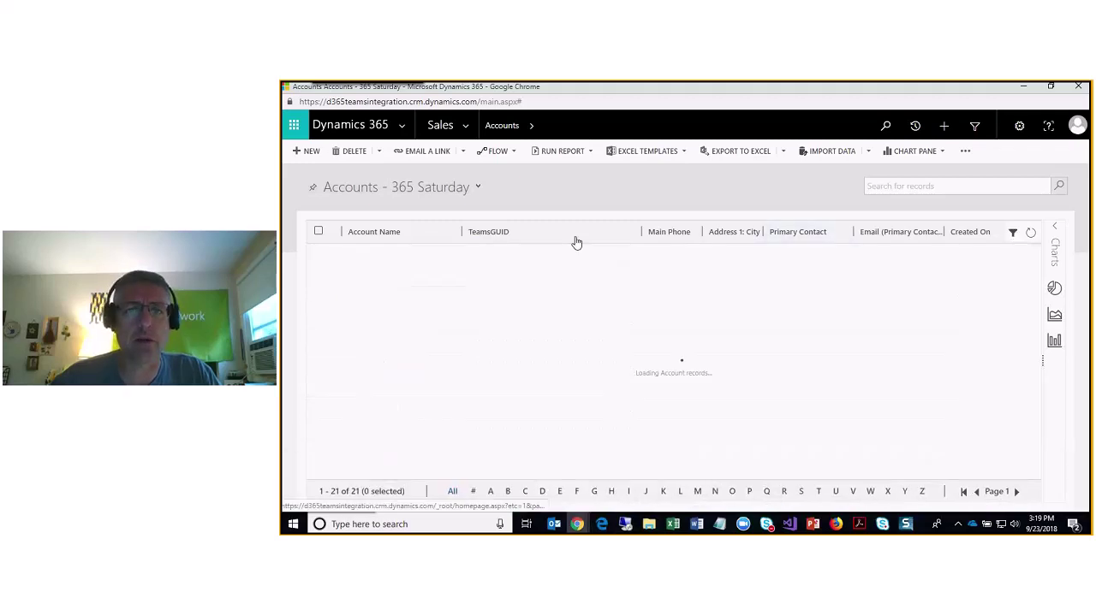
left_click_drag(641, 233, 691, 234)
Bring up the 'When a case is created, post in account's channel' flow editor
left_click(602, 524)
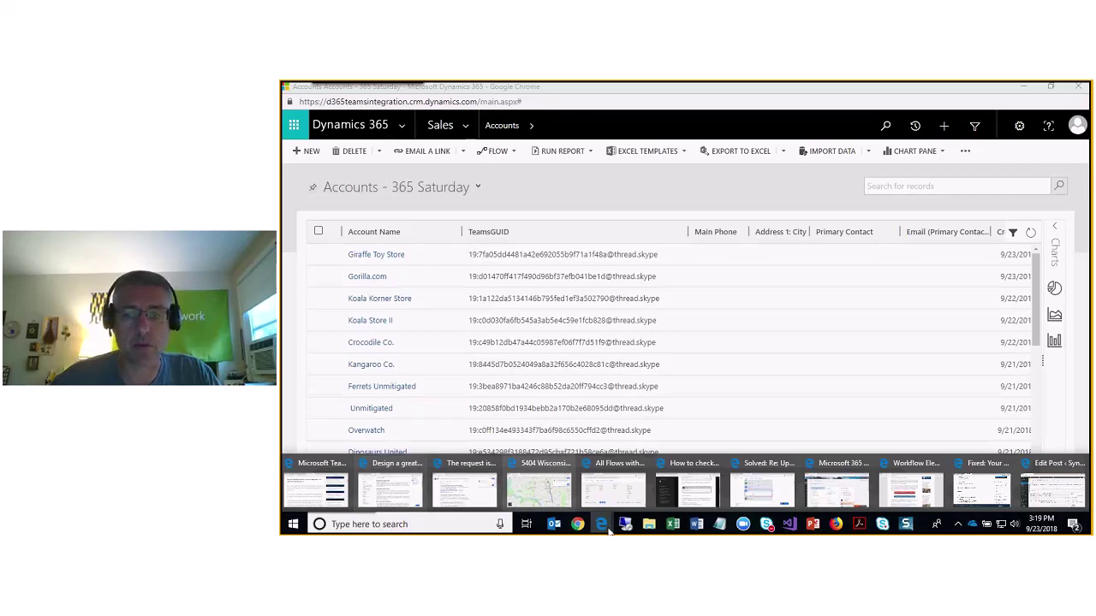
mouse_move(577, 523)
left_click(458, 444)
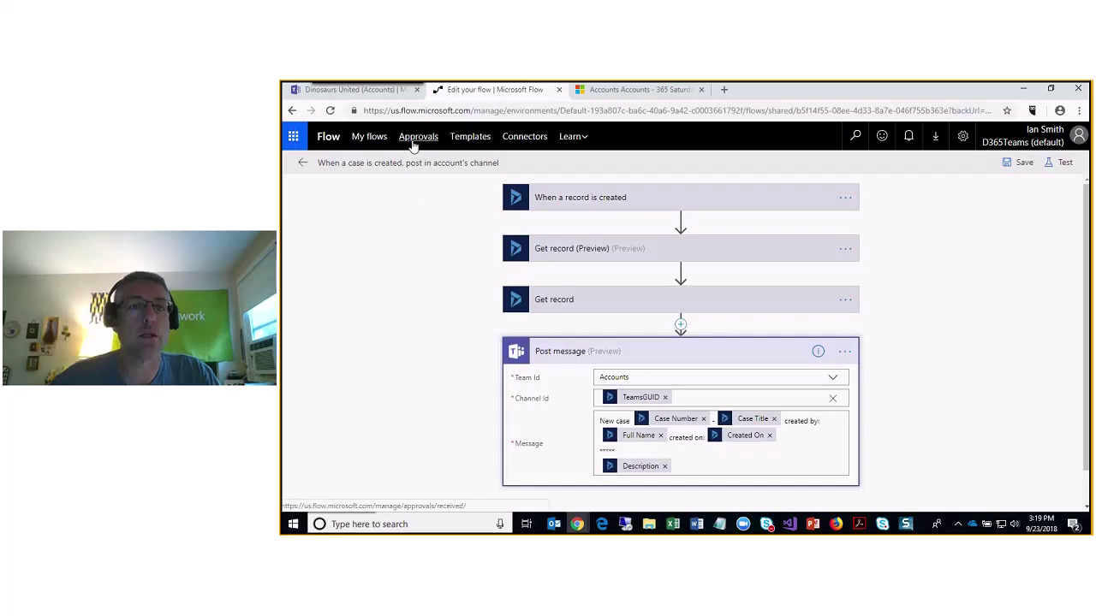
Post 'dynbot createaccount Hippo Party Store' in the Teams Accounts > Bot channel
left_click(353, 90)
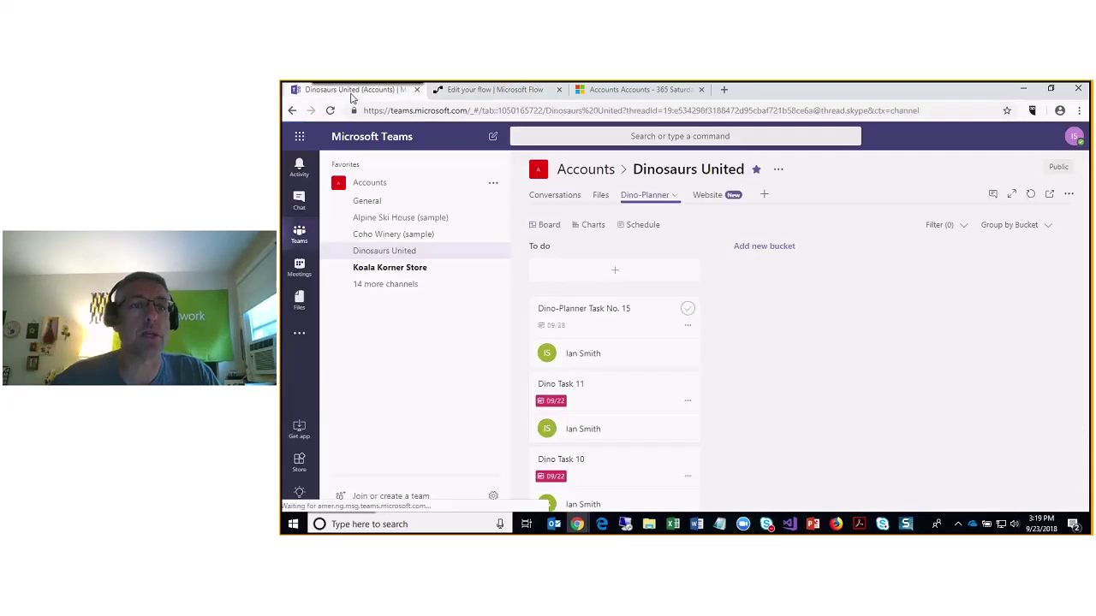
left_click(411, 291)
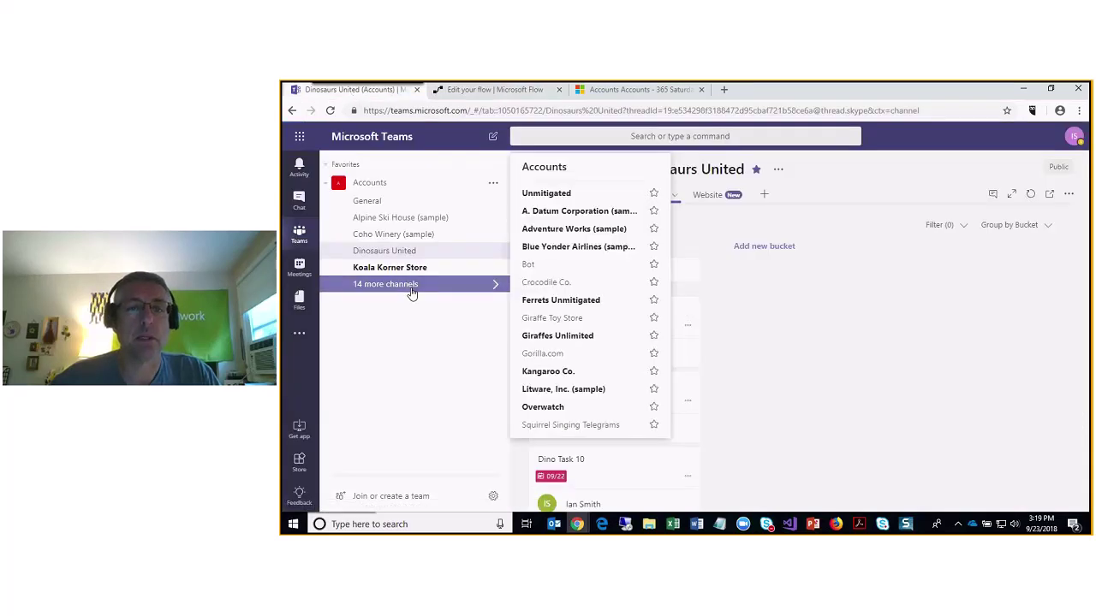
left_click(531, 265)
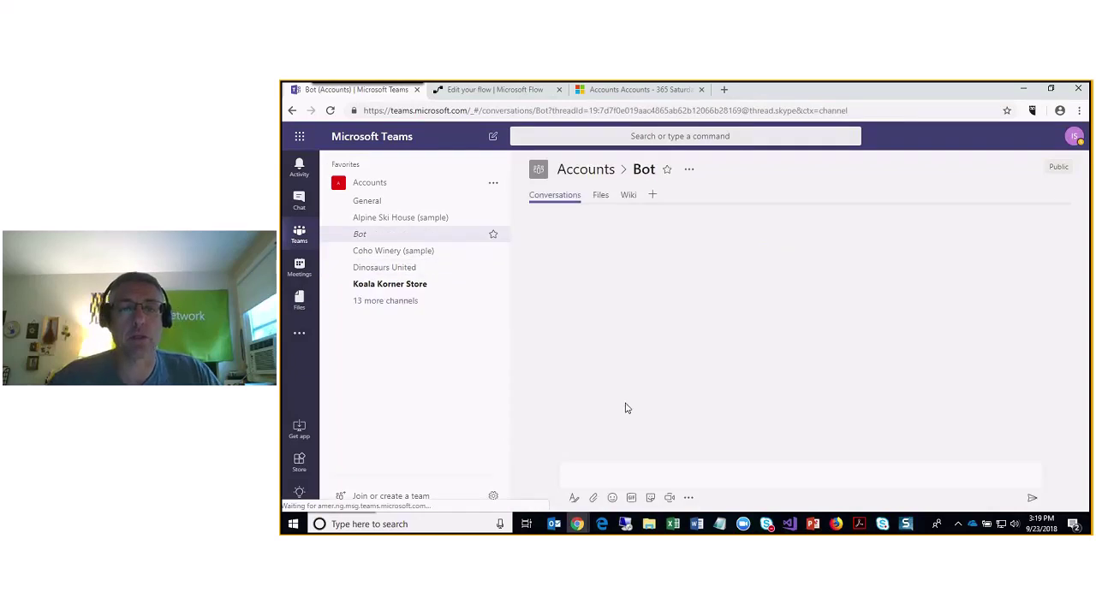
left_click(590, 474)
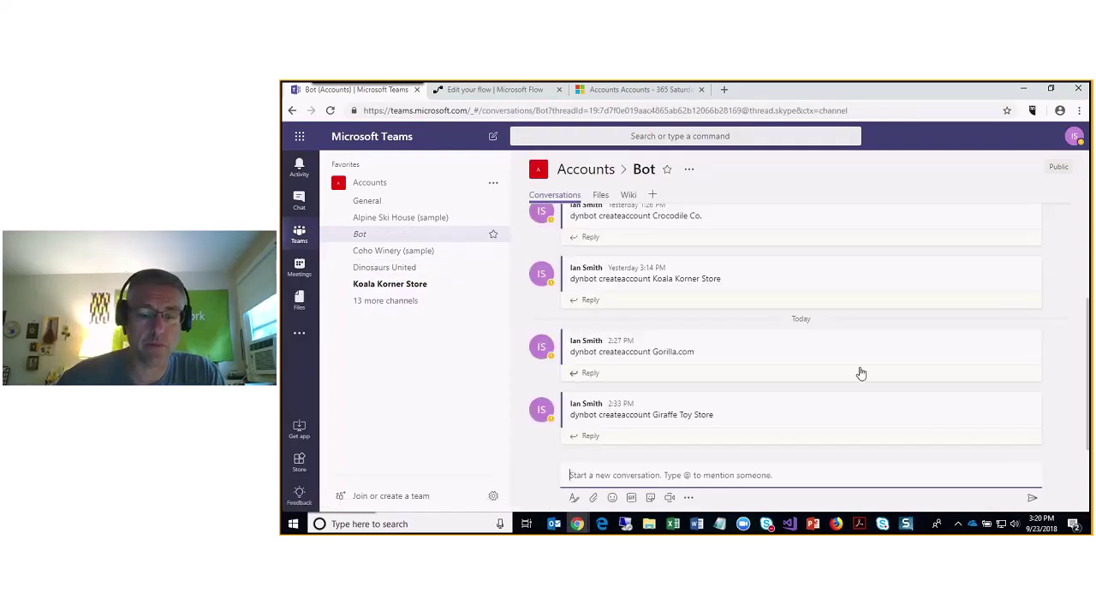
type("dynb")
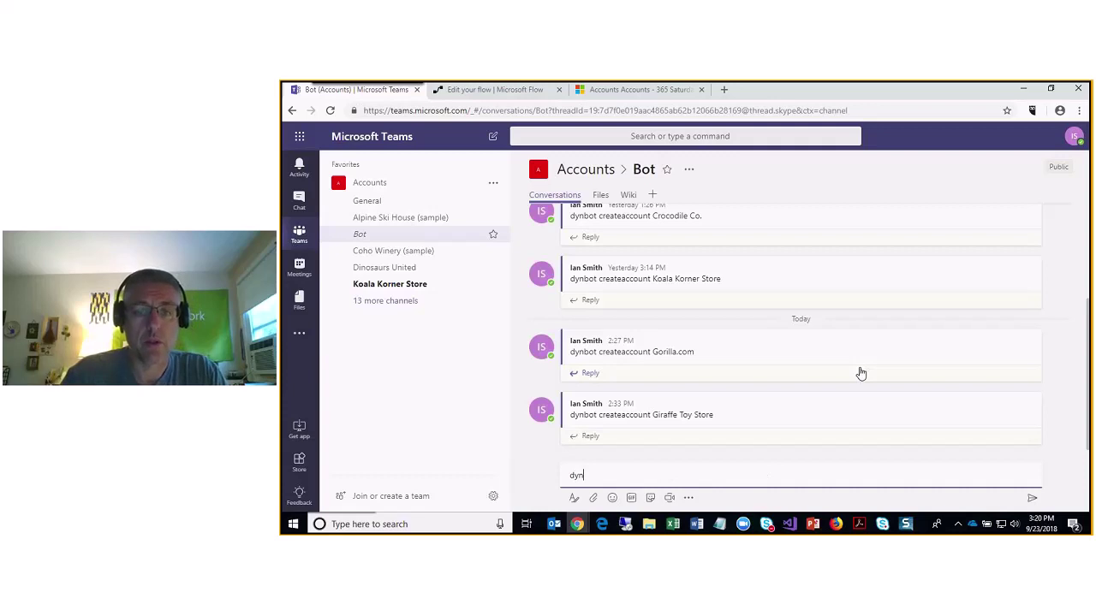
type("ot createaccou")
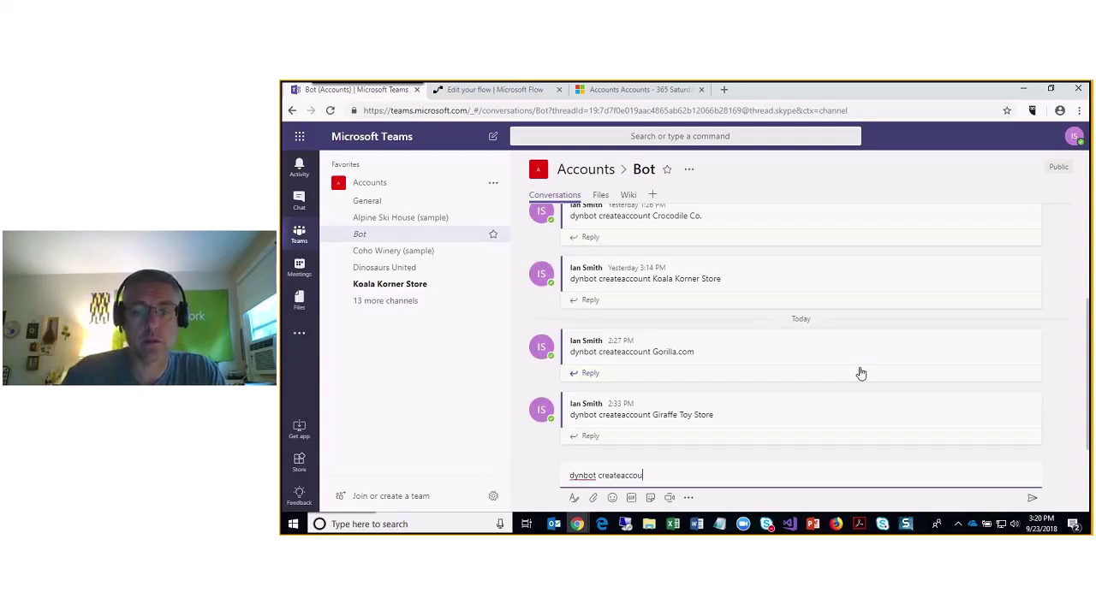
type("nt ")
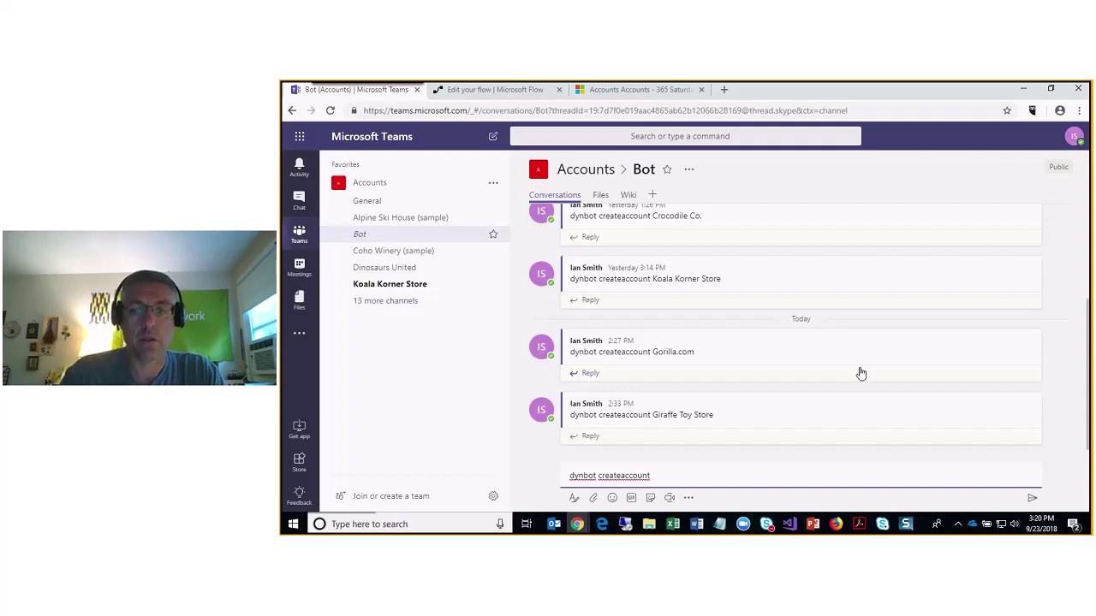
type("H")
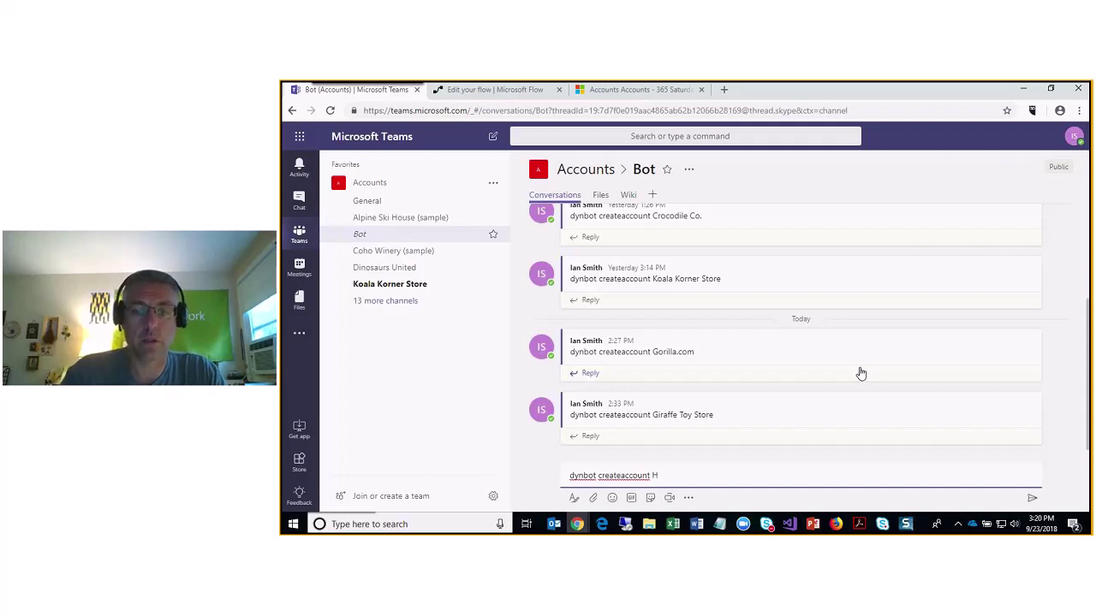
type("ippo")
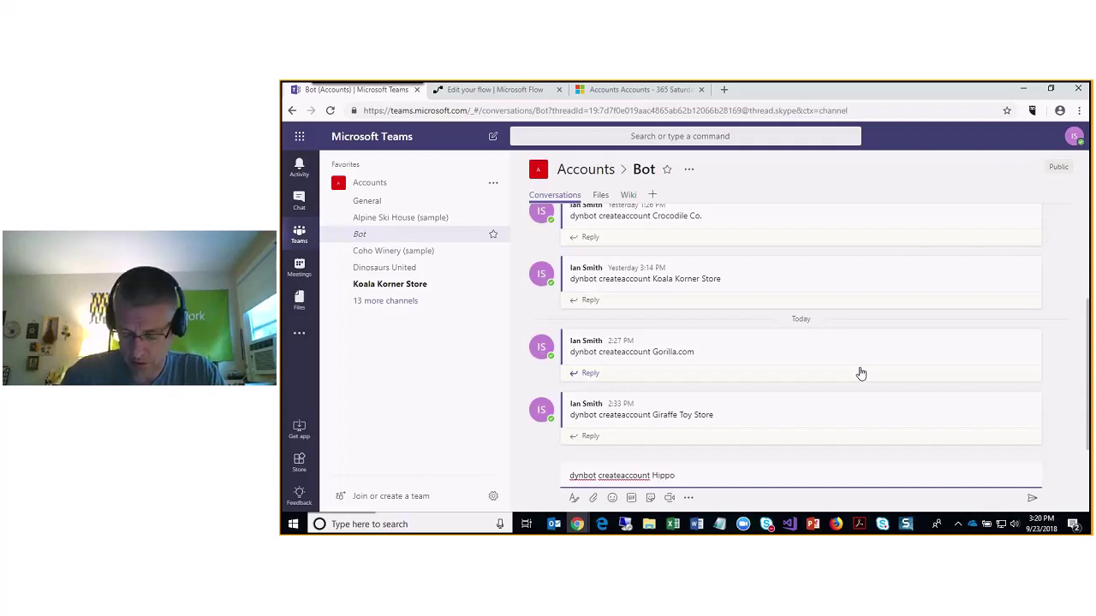
type(" Party Store")
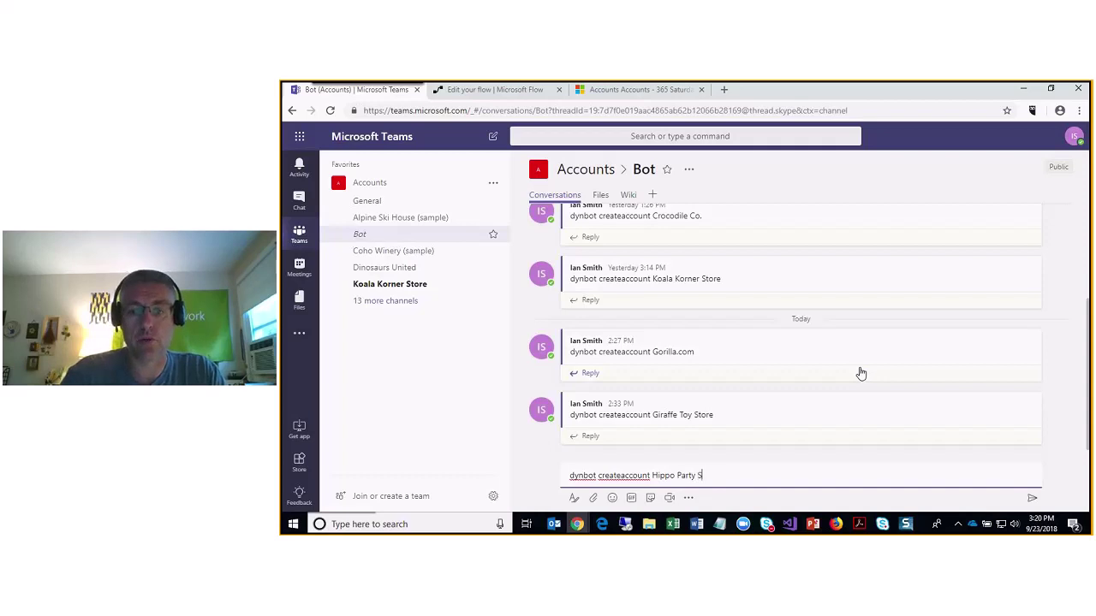
key("Return")
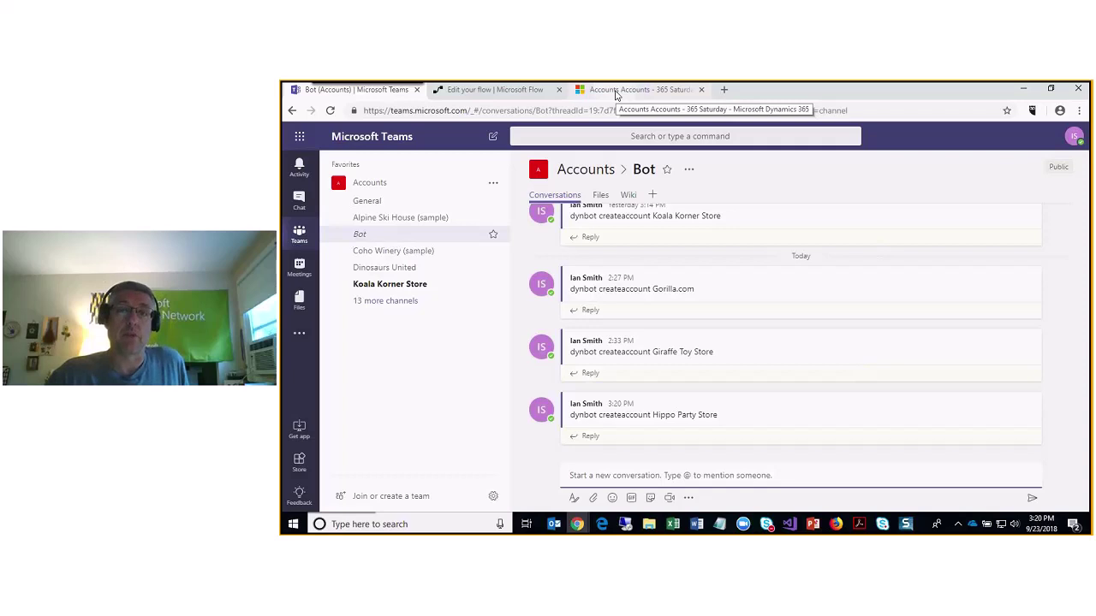
Refresh the Dynamics 365 accounts until Hippo Party Store appears, then go back to Teams
left_click(616, 90)
left_click(1030, 245)
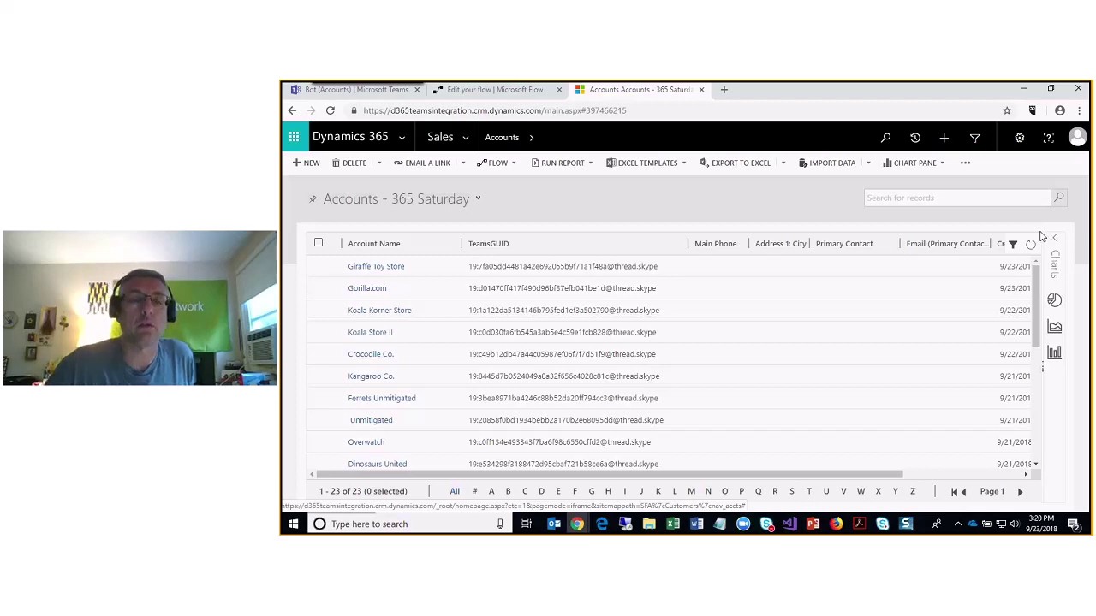
left_click(1031, 246)
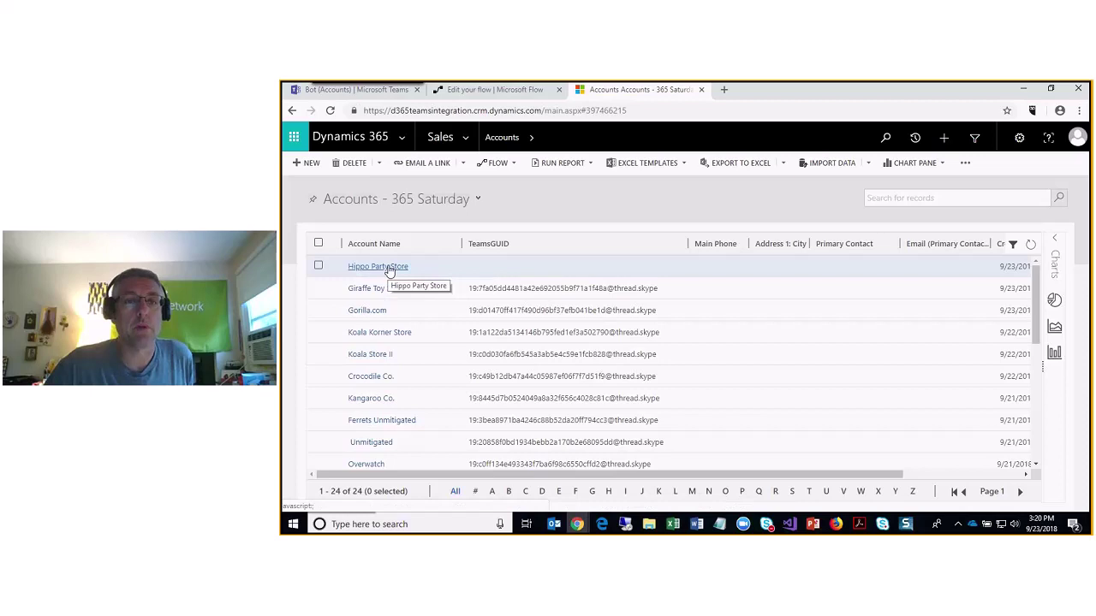
left_click(355, 90)
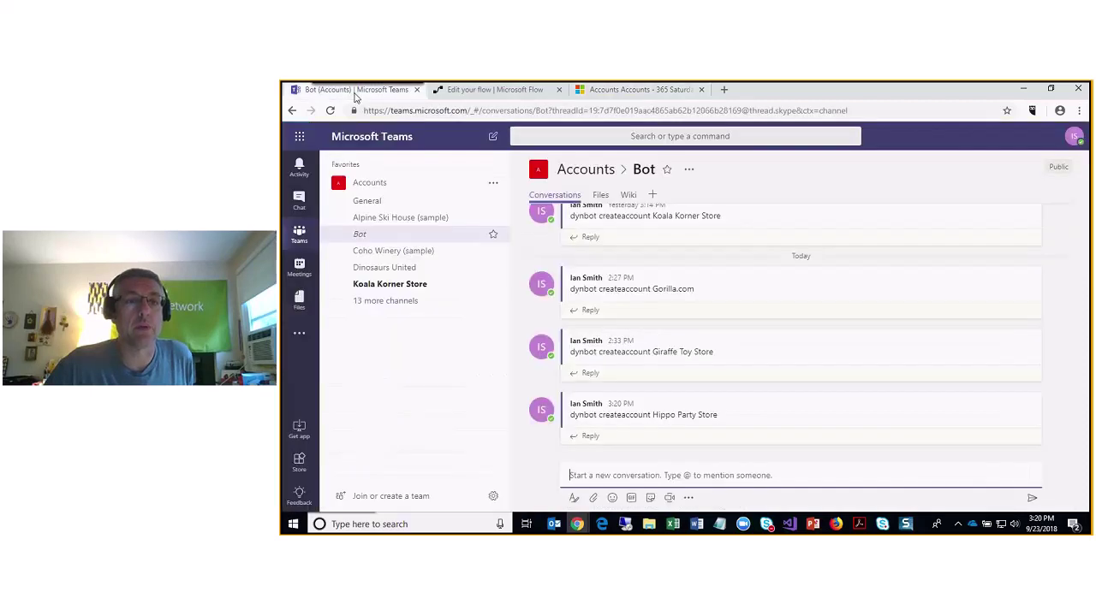
Check the Koala Korner Store and empty Hippo Party Store channels, then return to Dynamics 365 accounts
left_click(391, 286)
left_click(391, 301)
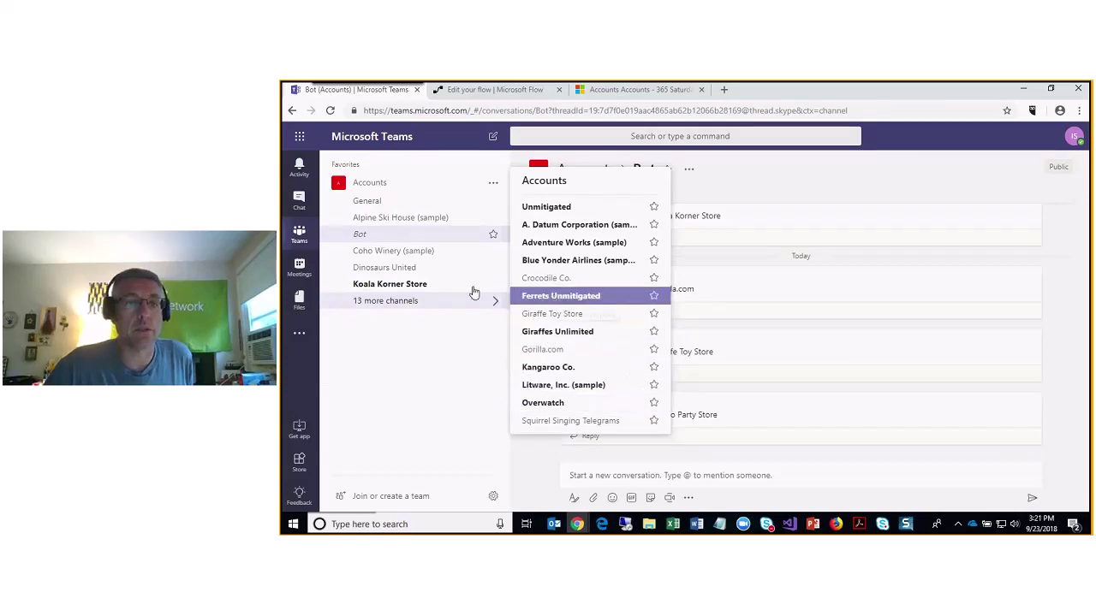
left_click(409, 291)
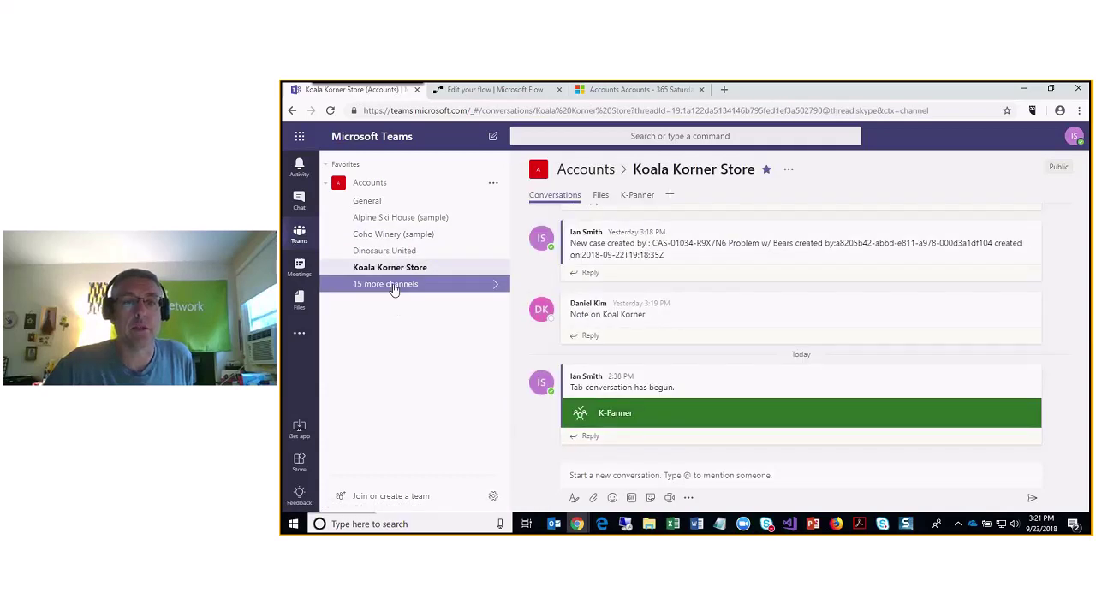
left_click(394, 289)
left_click(548, 370)
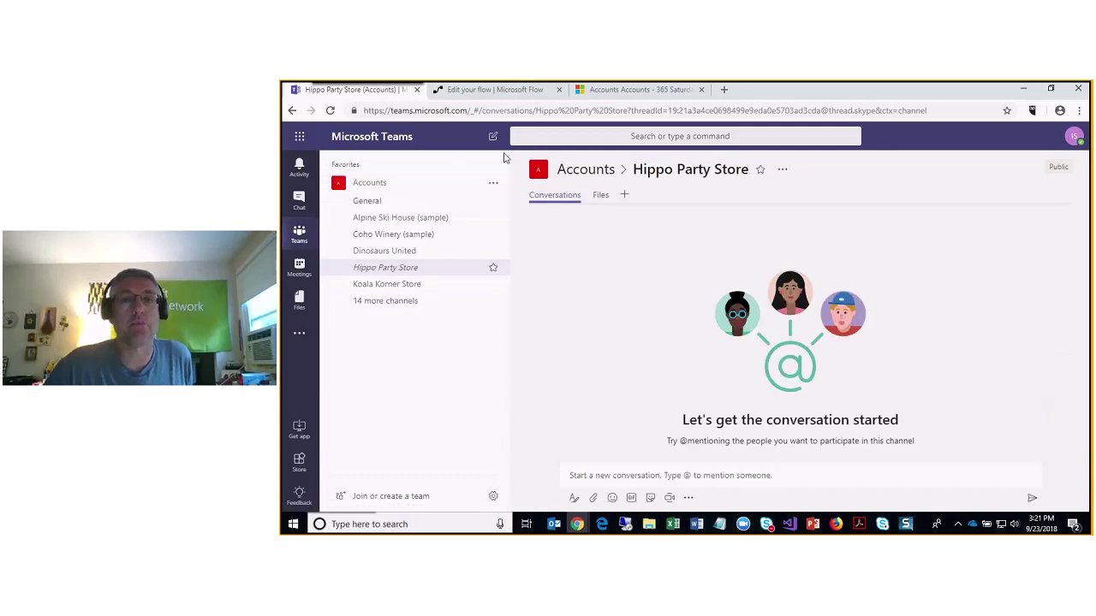
left_click(611, 91)
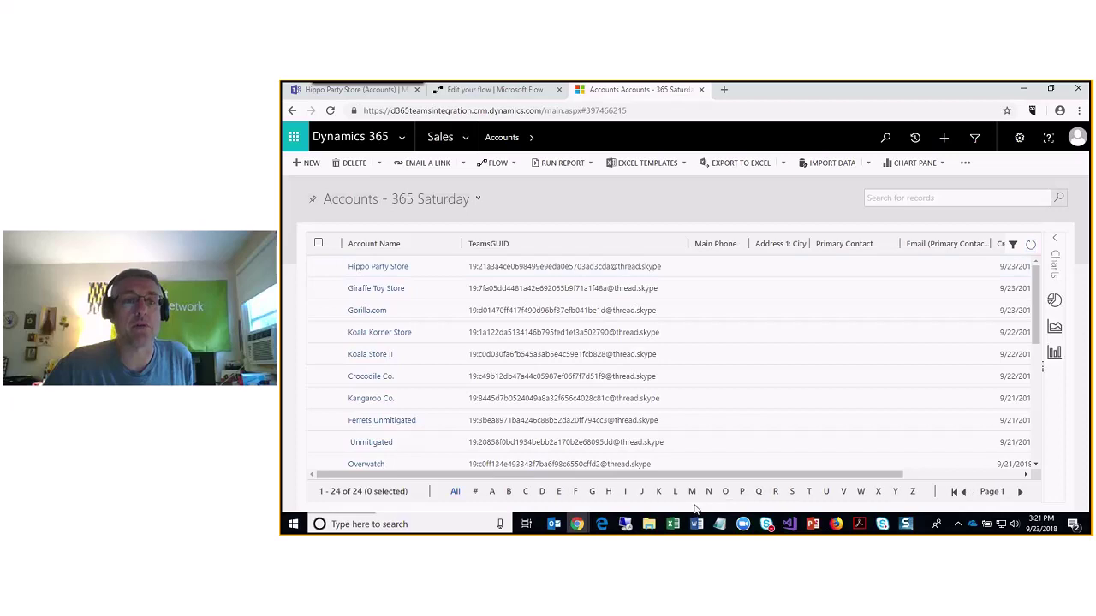
Open the Hippo Party Store account record and expand its related-records menu
left_click(380, 266)
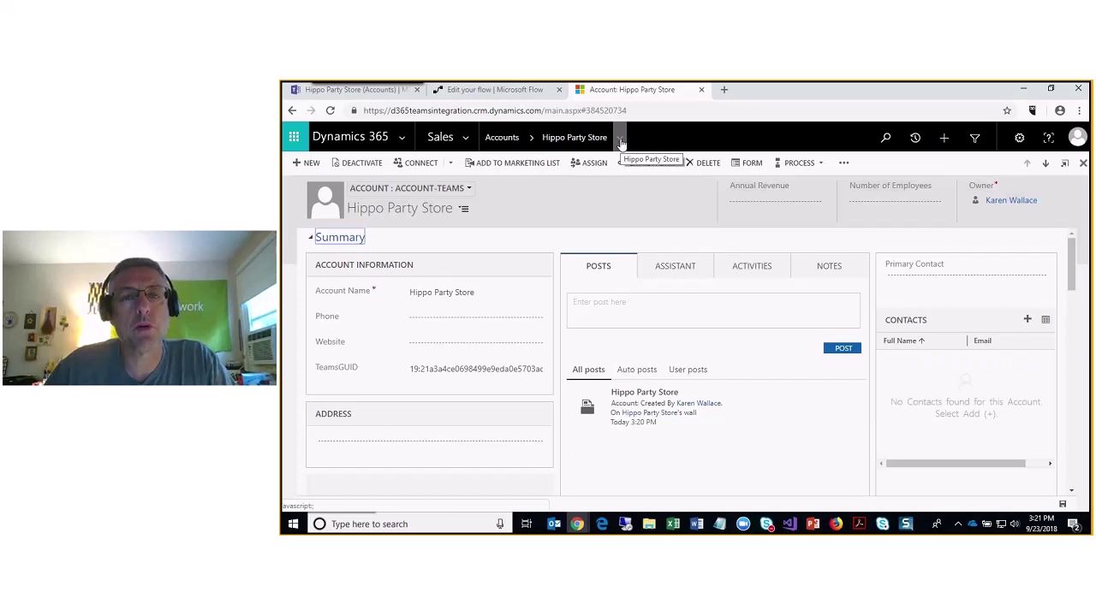
left_click(620, 140)
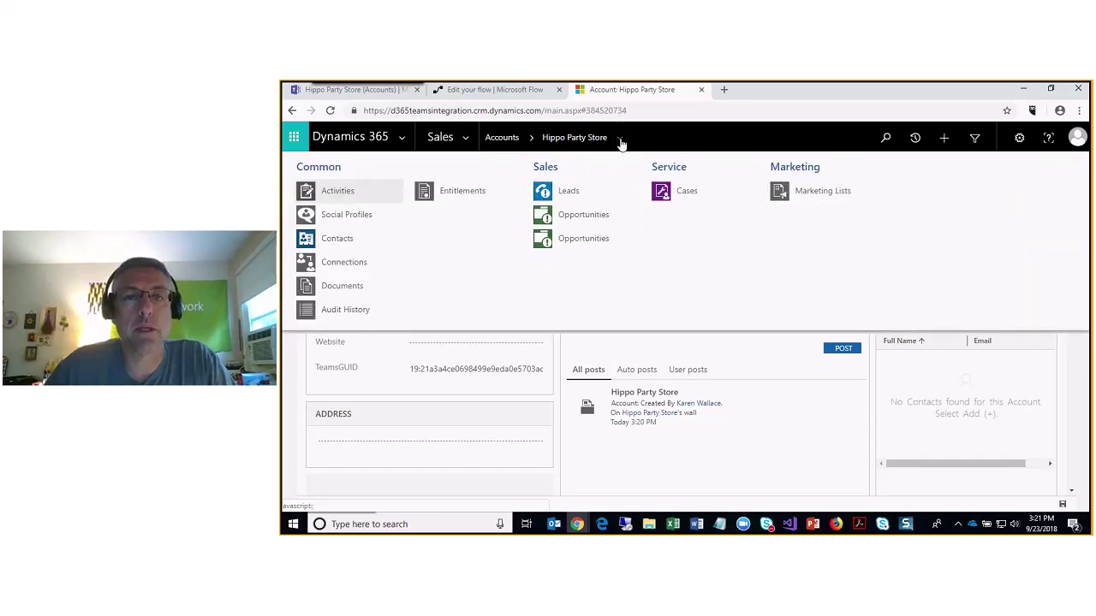
Quick-create an opportunity with topic 'Hippo Parade' for Hippo Party Store, then return to the account
left_click(575, 216)
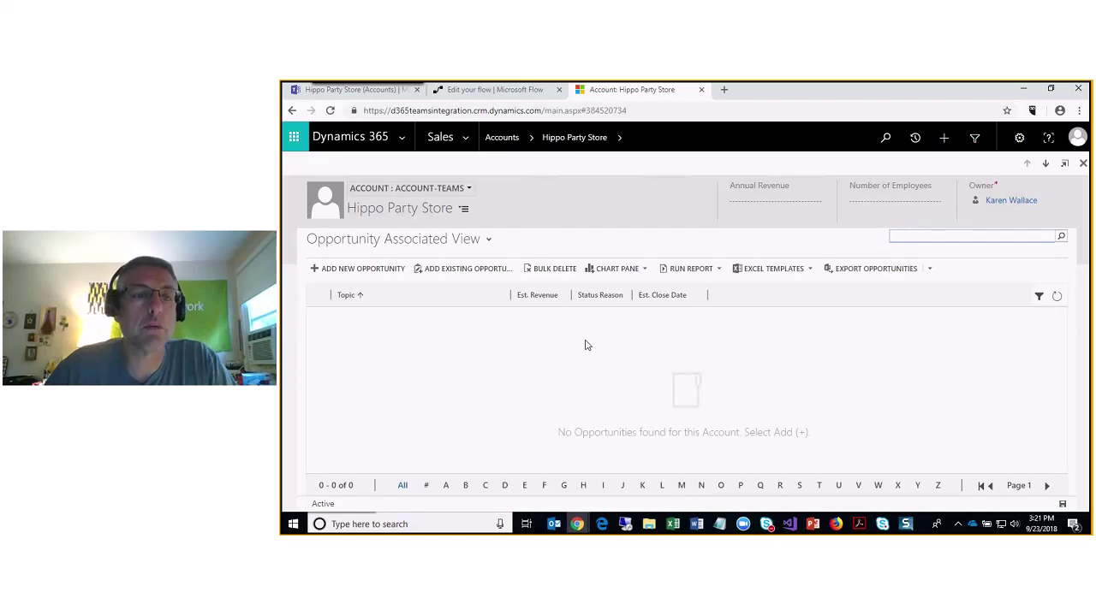
left_click(337, 268)
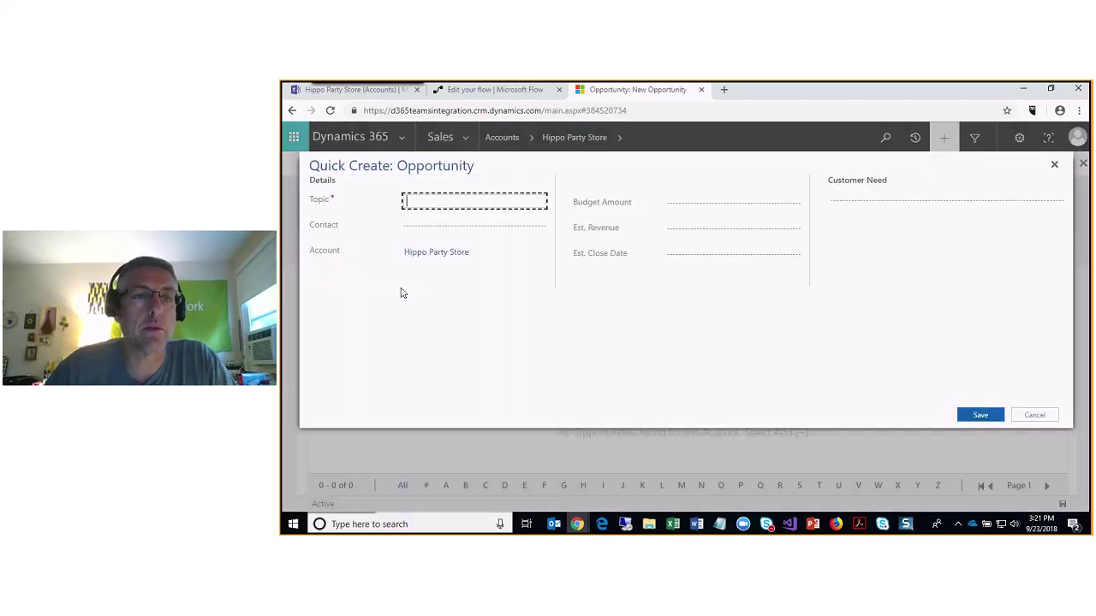
left_click(409, 216)
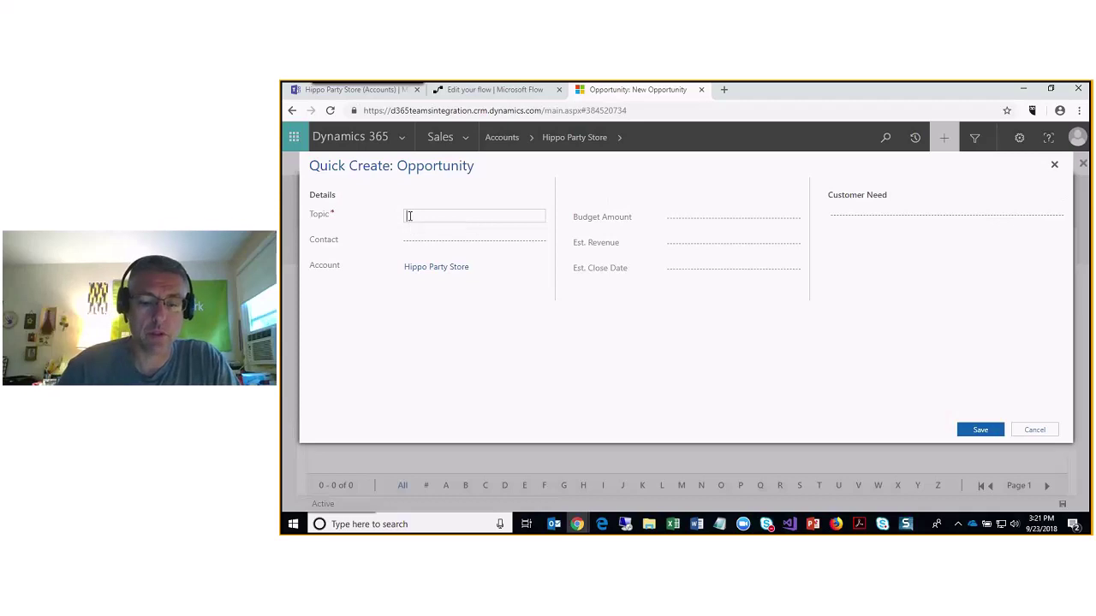
type("Hip")
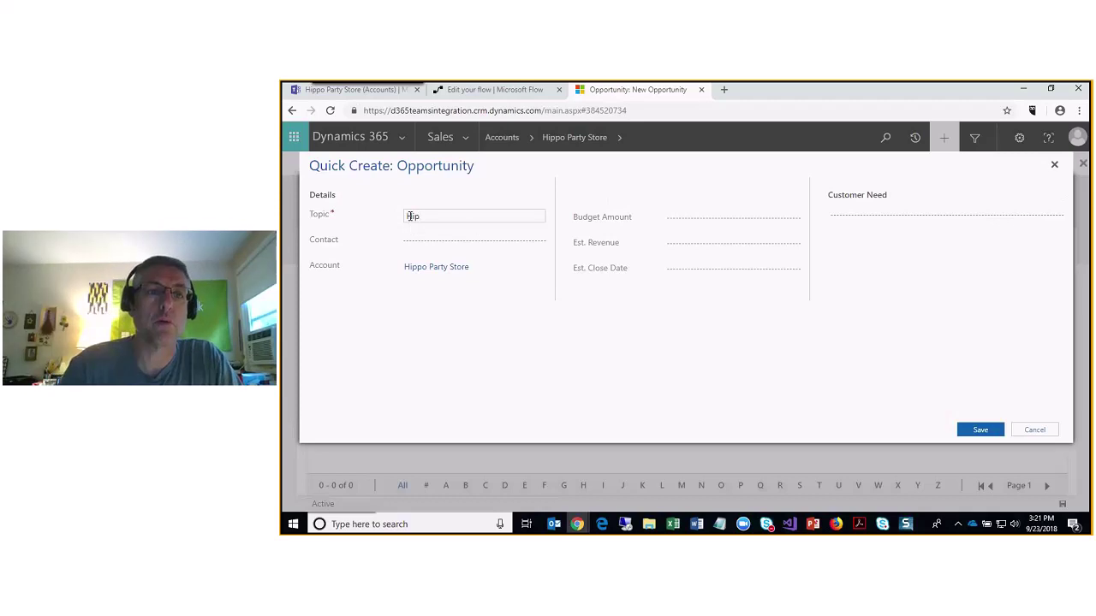
type("po Par")
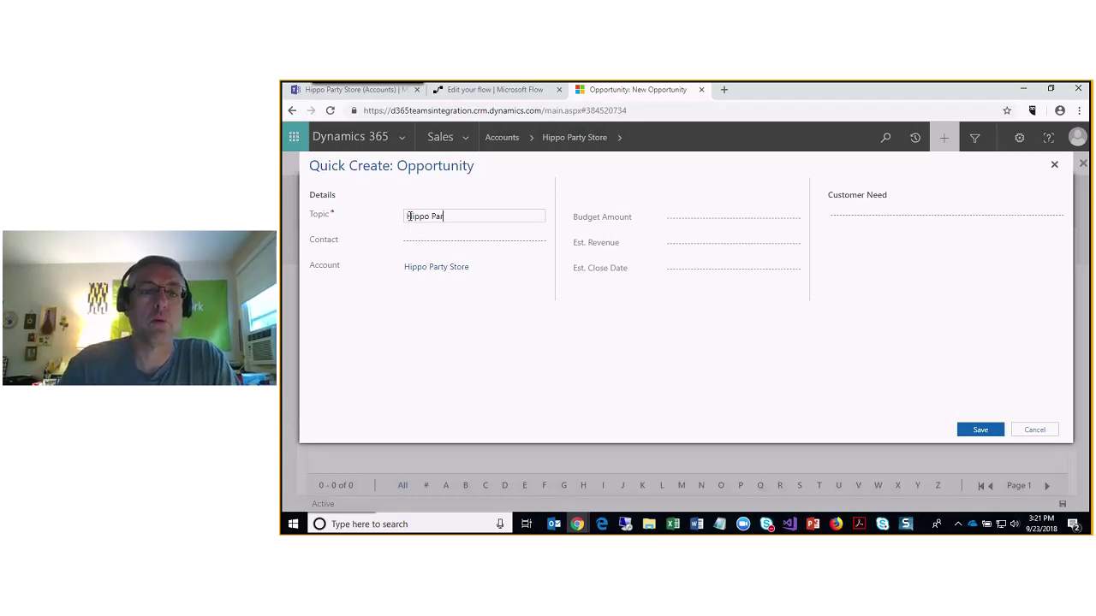
type("ade")
key("Tab")
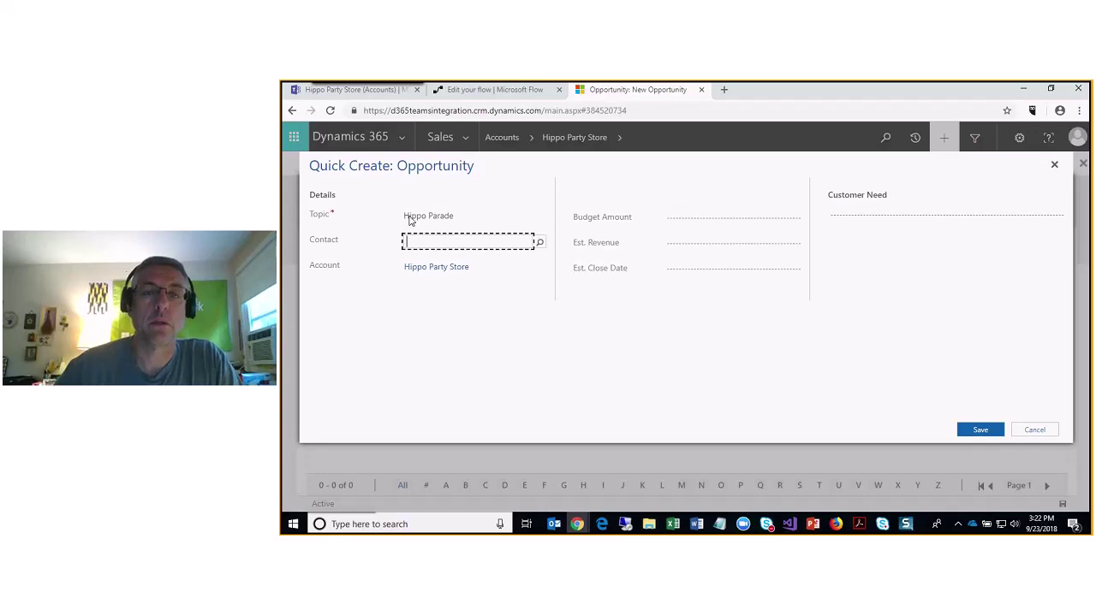
key("Tab")
left_click(981, 433)
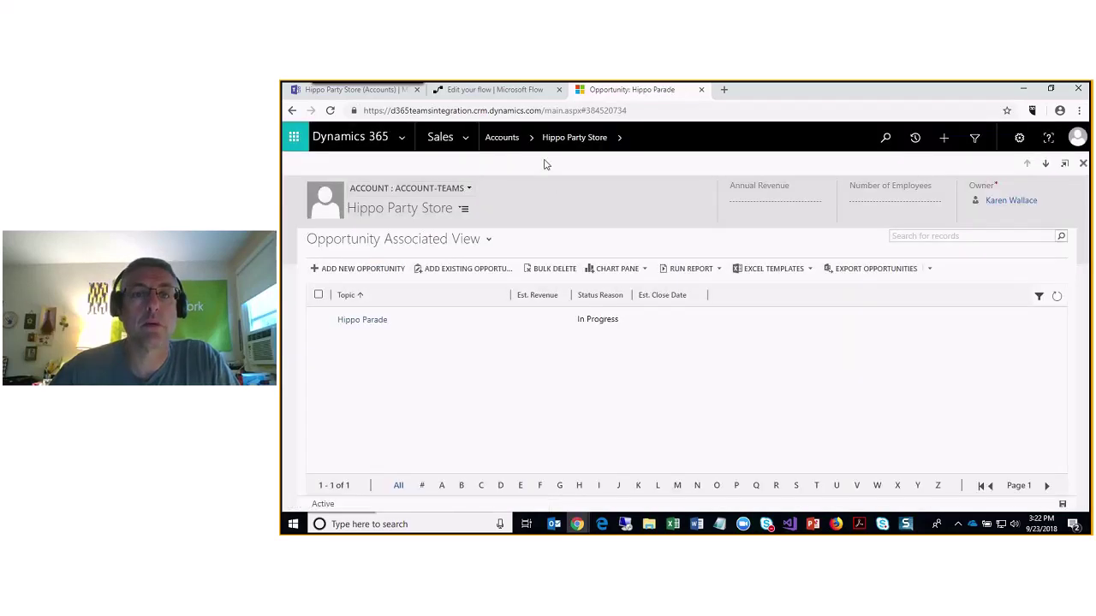
left_click(577, 139)
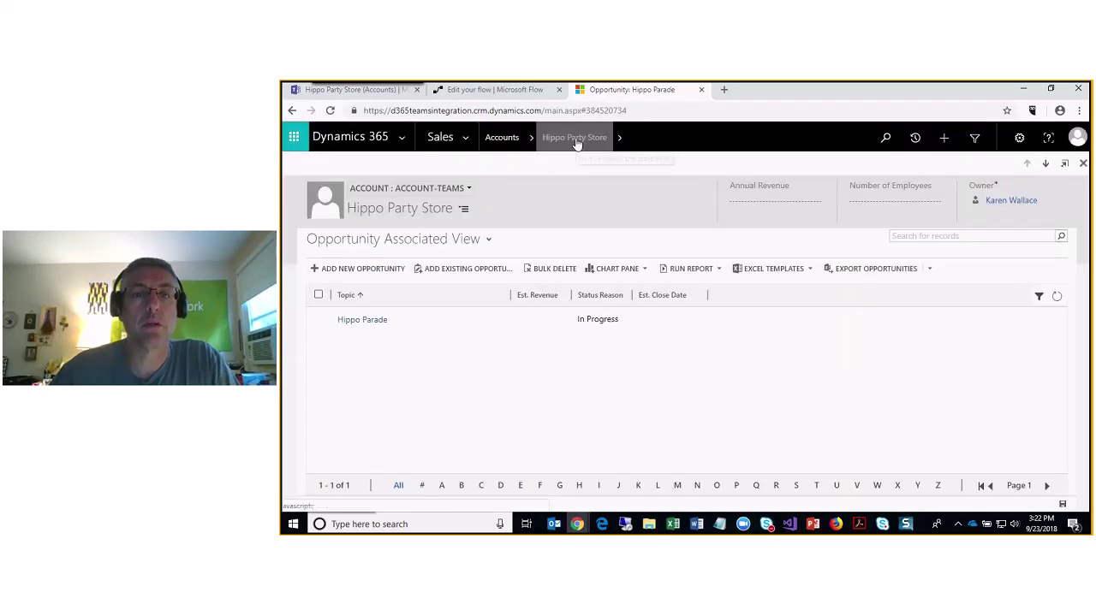
Start a new case for Hippo Party Store titled 'Hippo Breakdown'
left_click(621, 139)
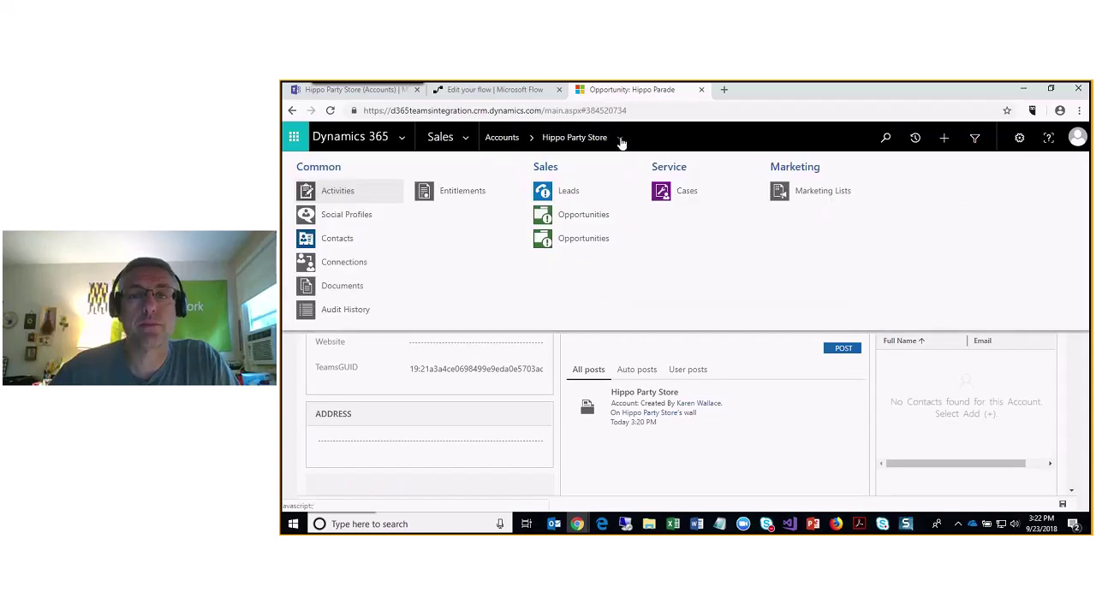
left_click(681, 193)
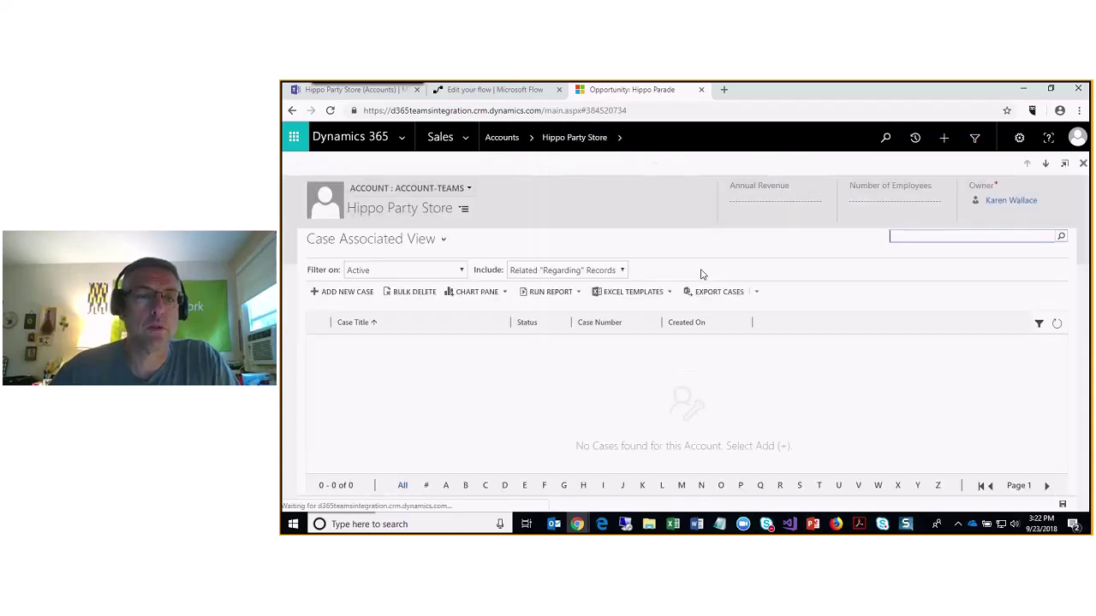
left_click(334, 293)
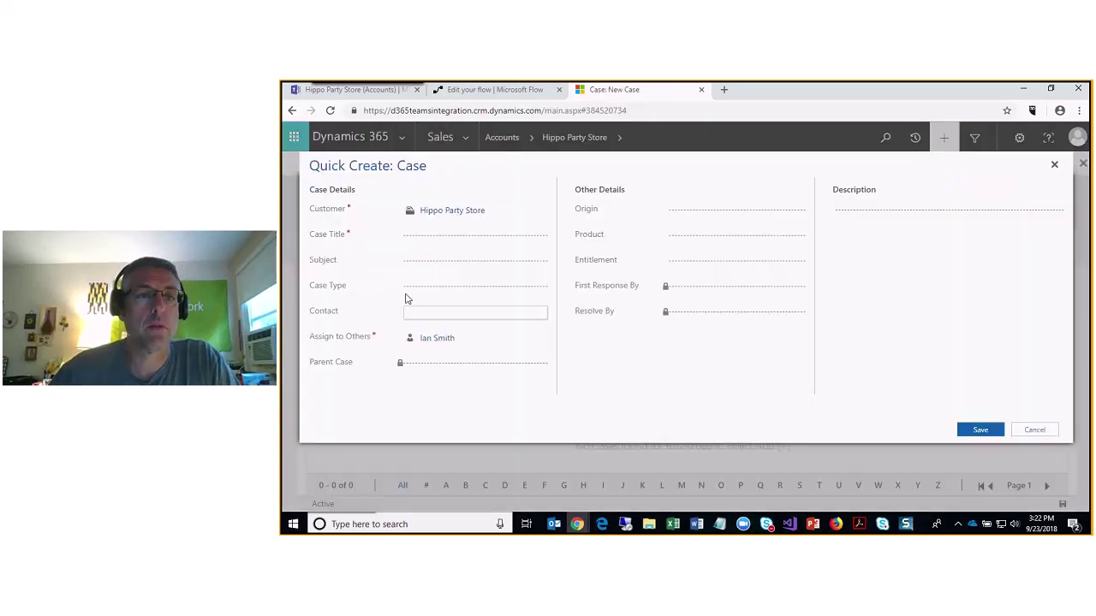
left_click(412, 233)
type("Hip")
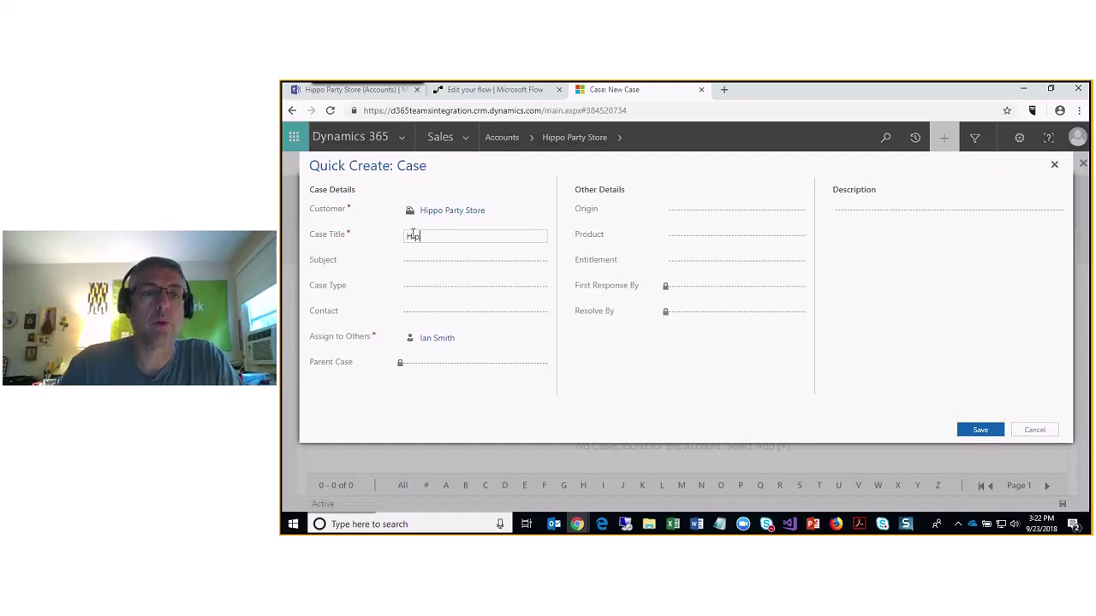
type("po Breakdown")
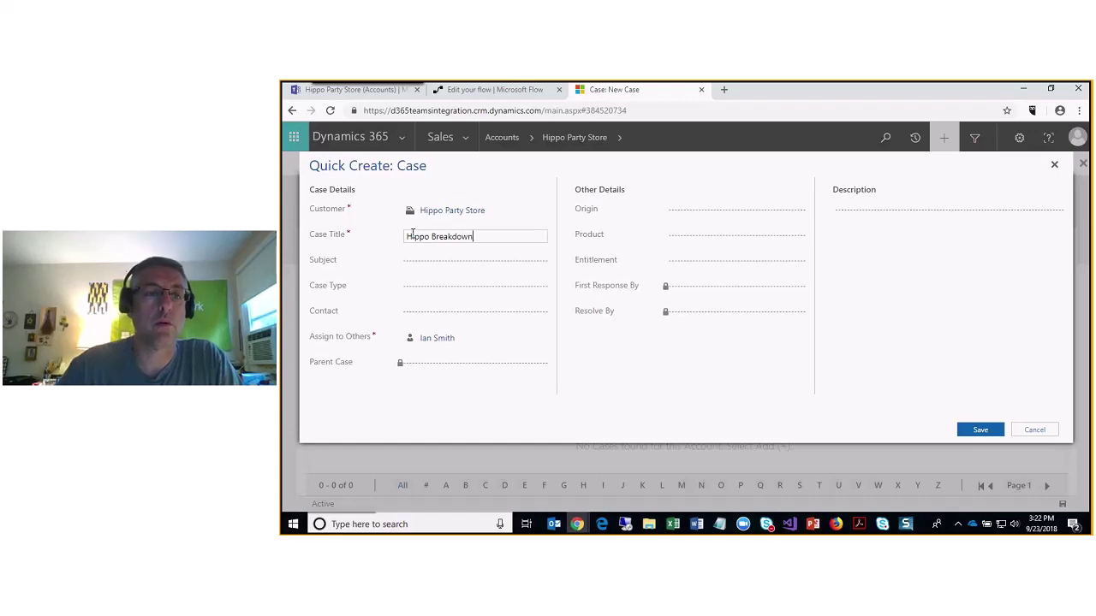
key("Tab")
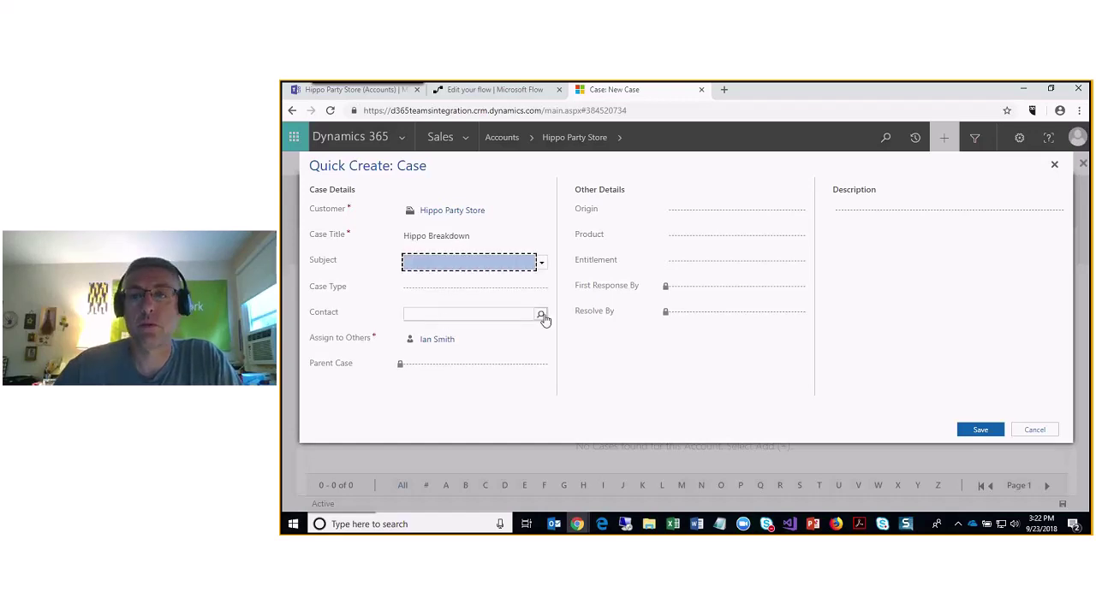
Give the case the description 'Hippo broken leg, please call.'
left_click(854, 214)
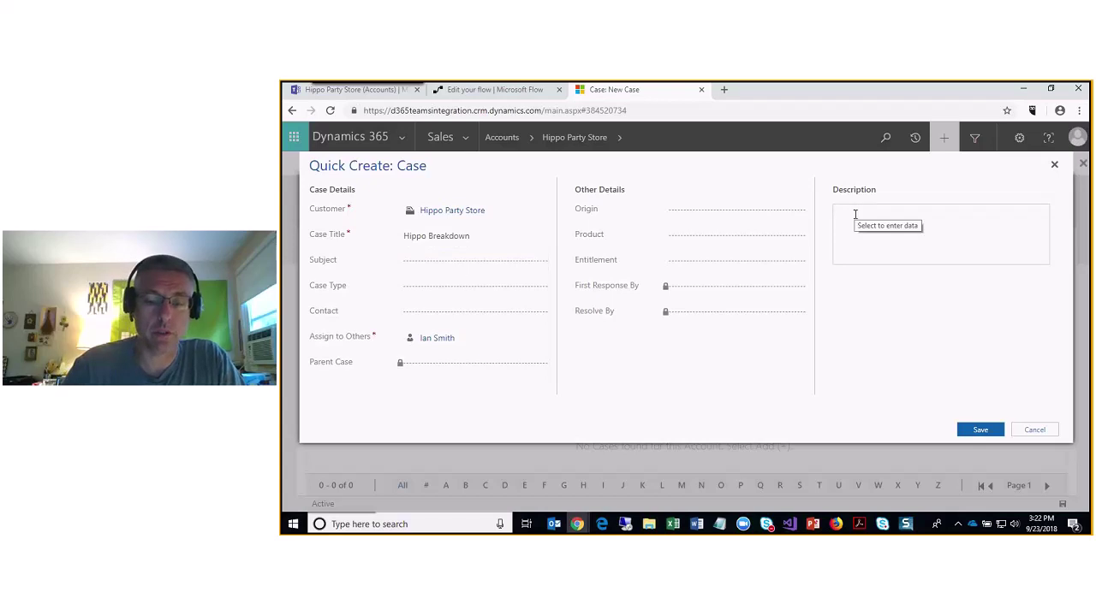
type("Hip")
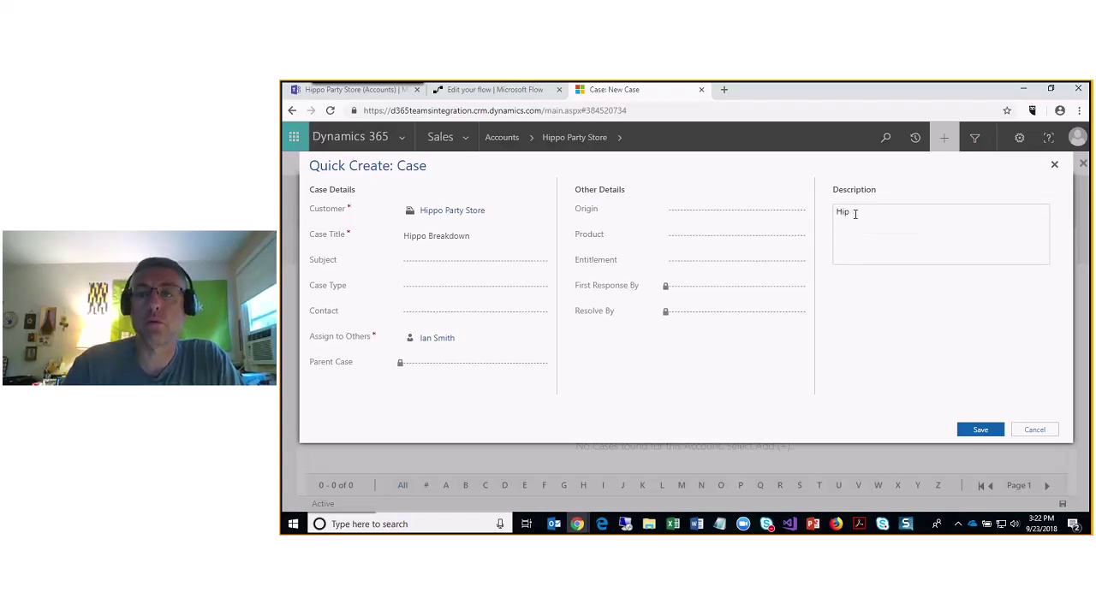
type("po bor")
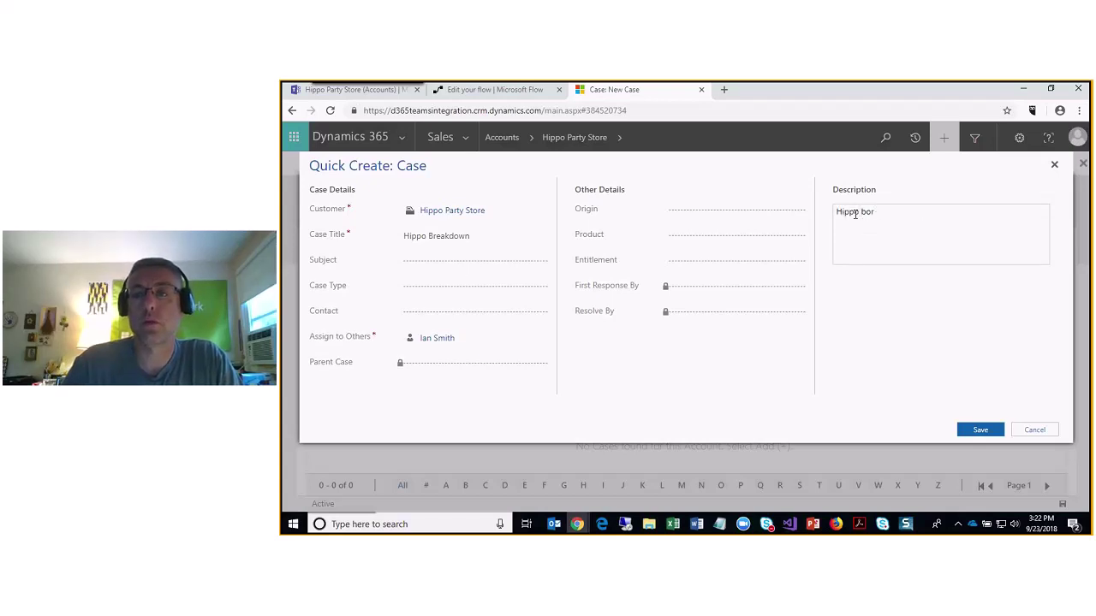
key("BackSpace")
key("BackSpace")
type("roken leg")
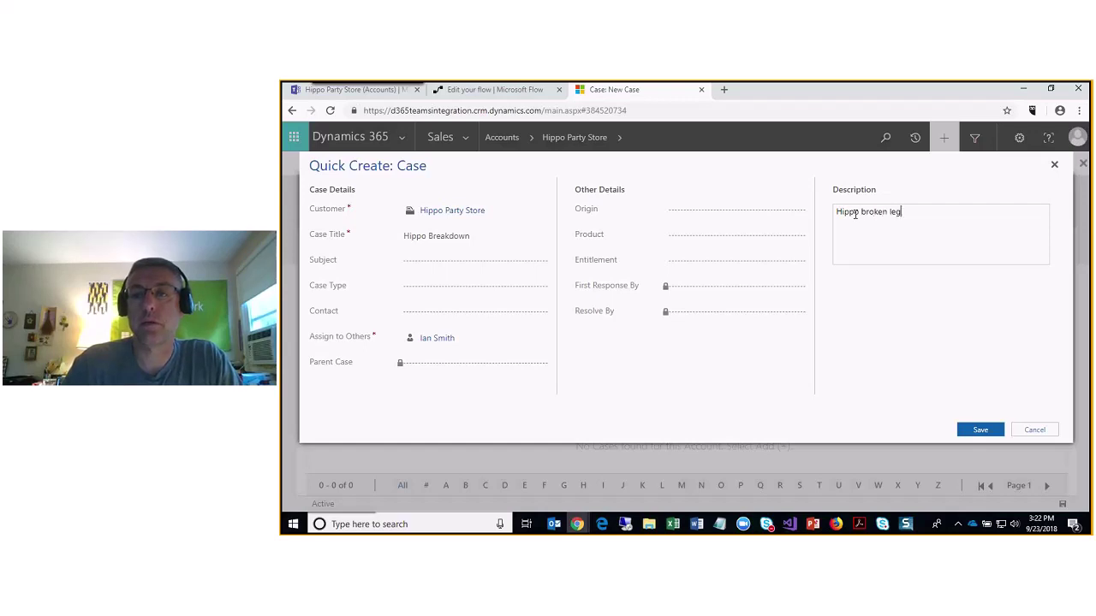
type(", please call.")
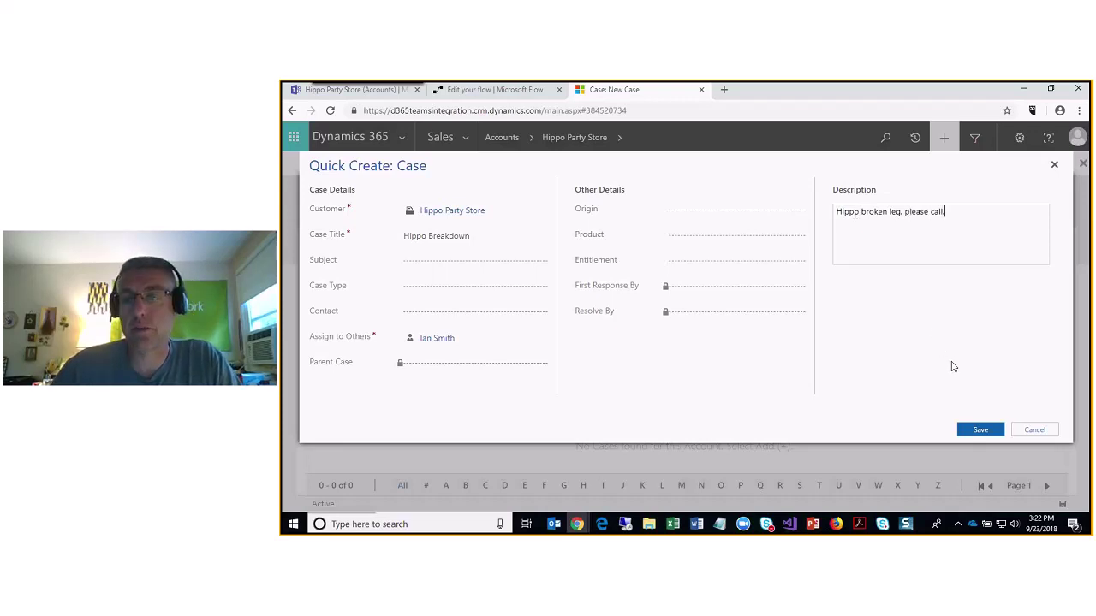
left_click(969, 395)
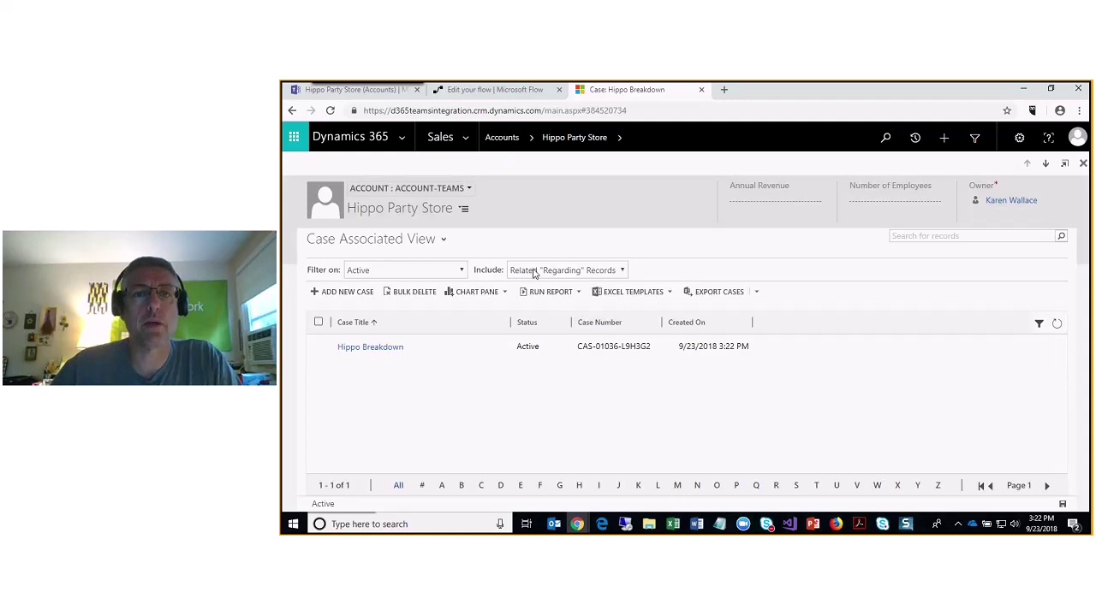
Add a note 'Note on Hippo Party' reading 'Don't let the hippo out of the store...' to the account
left_click(577, 139)
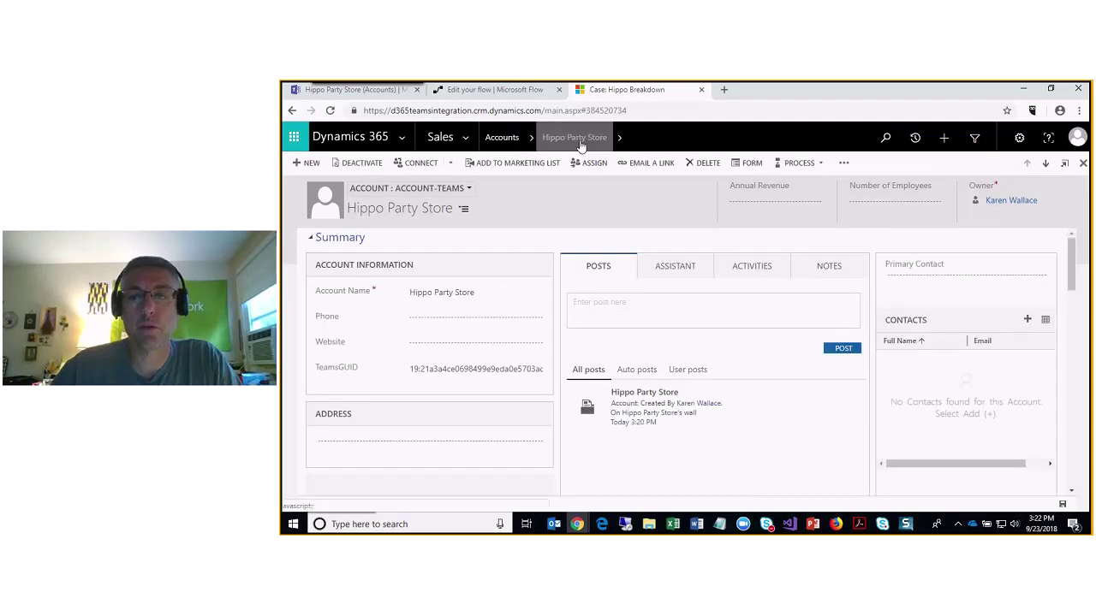
left_click(826, 269)
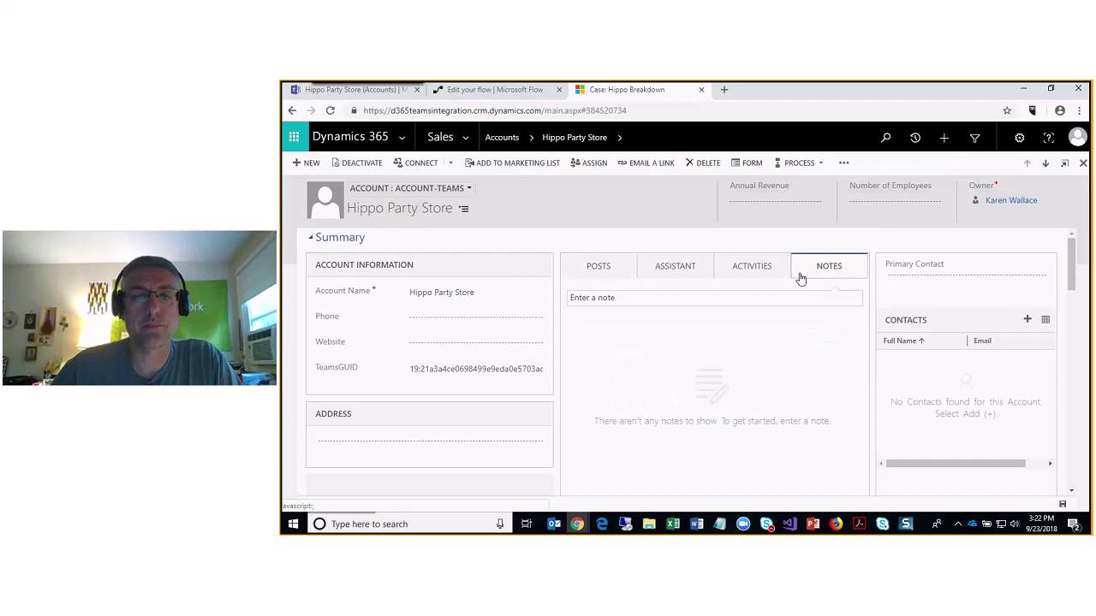
left_click(599, 306)
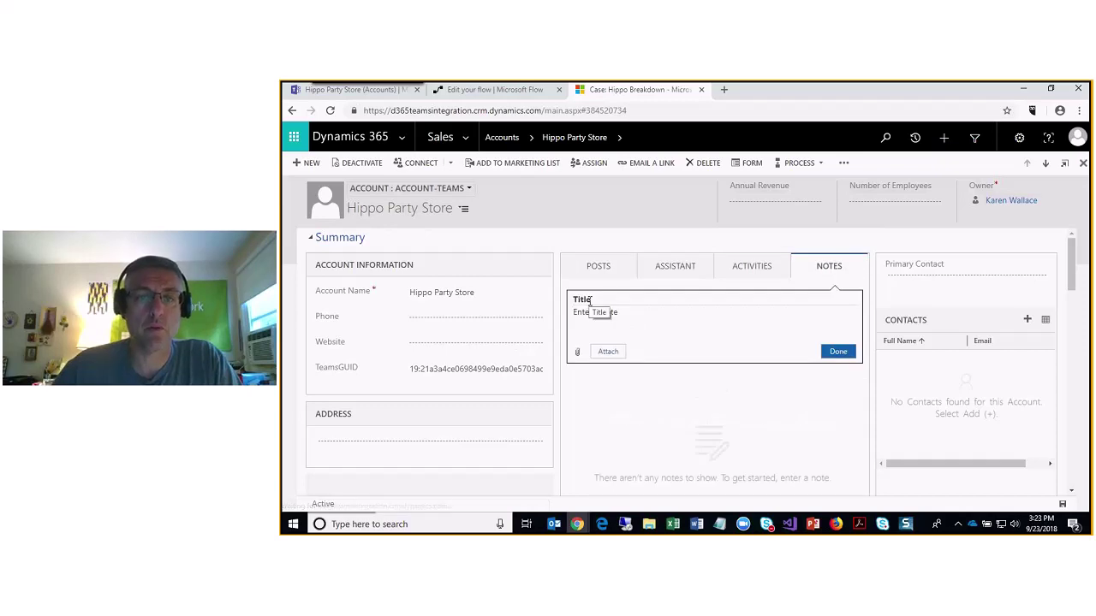
left_click(589, 300)
type("N")
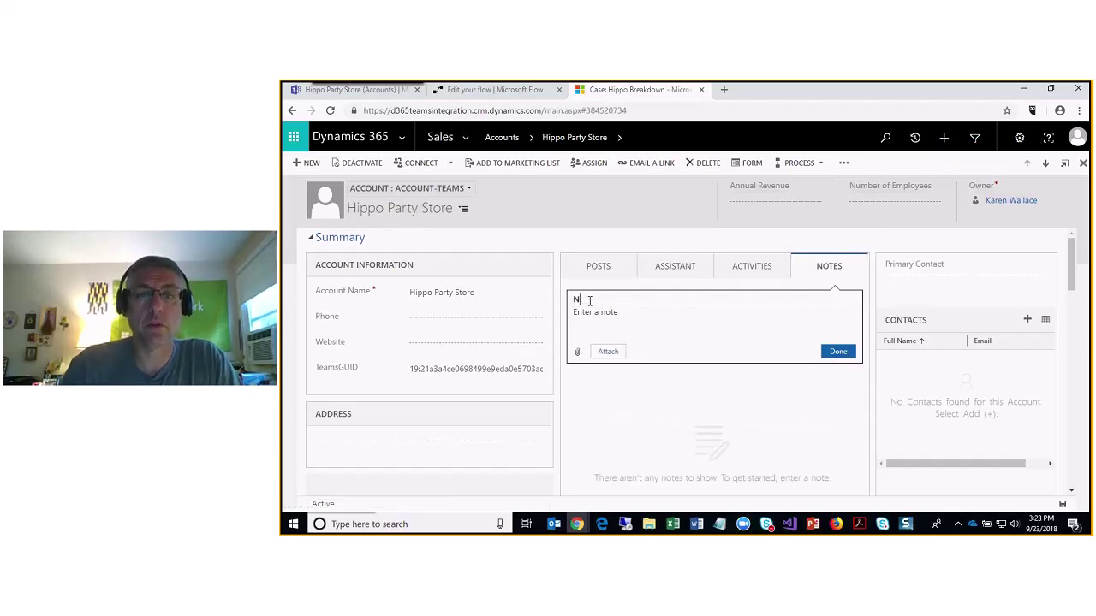
type("ote on Hipp")
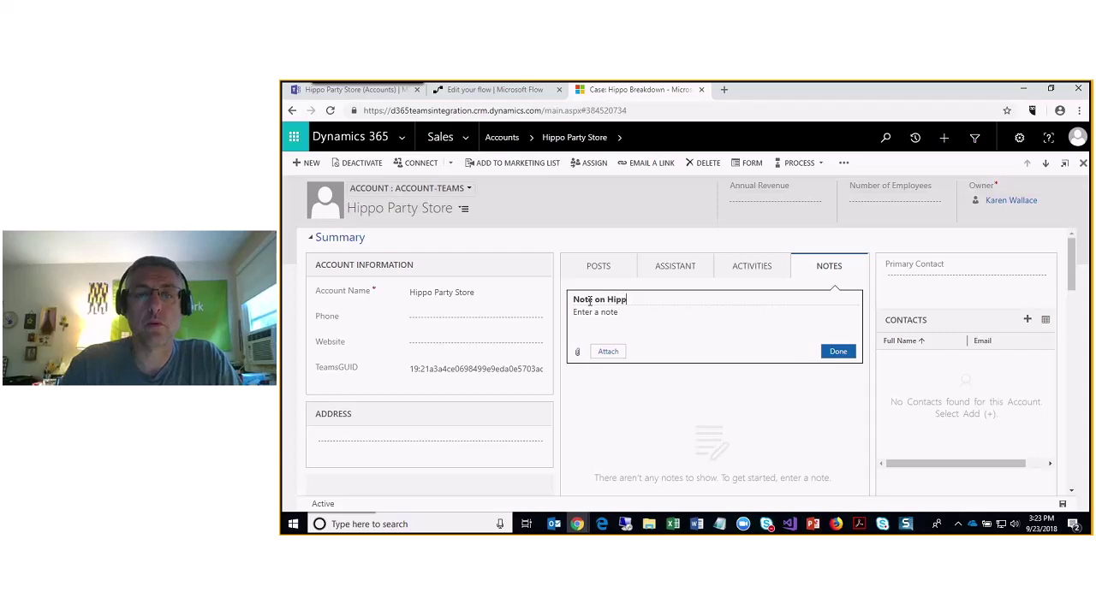
type("o Party")
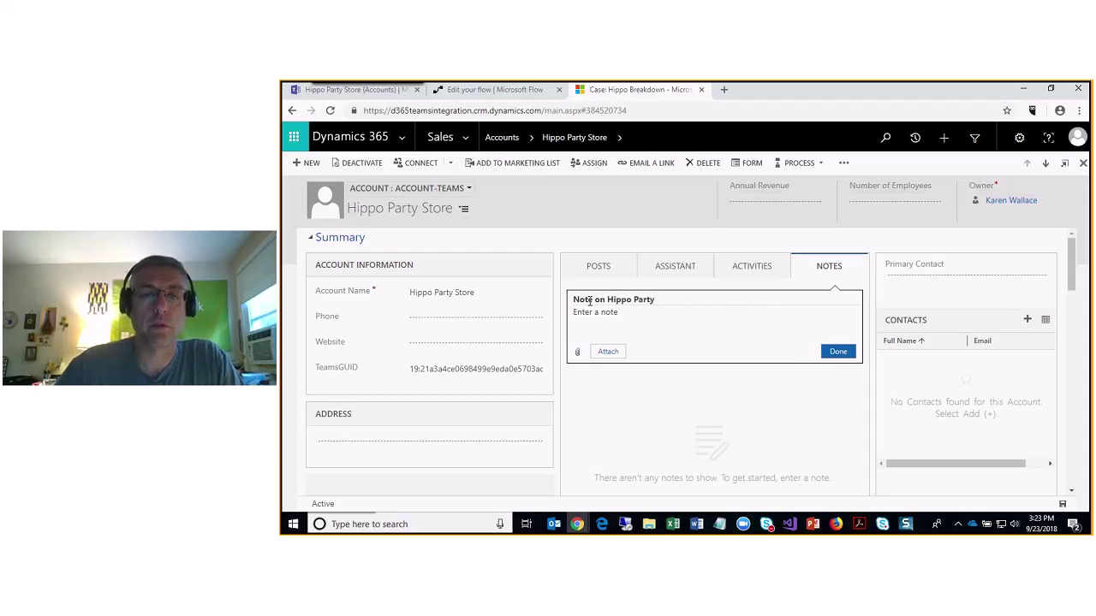
left_click(591, 317)
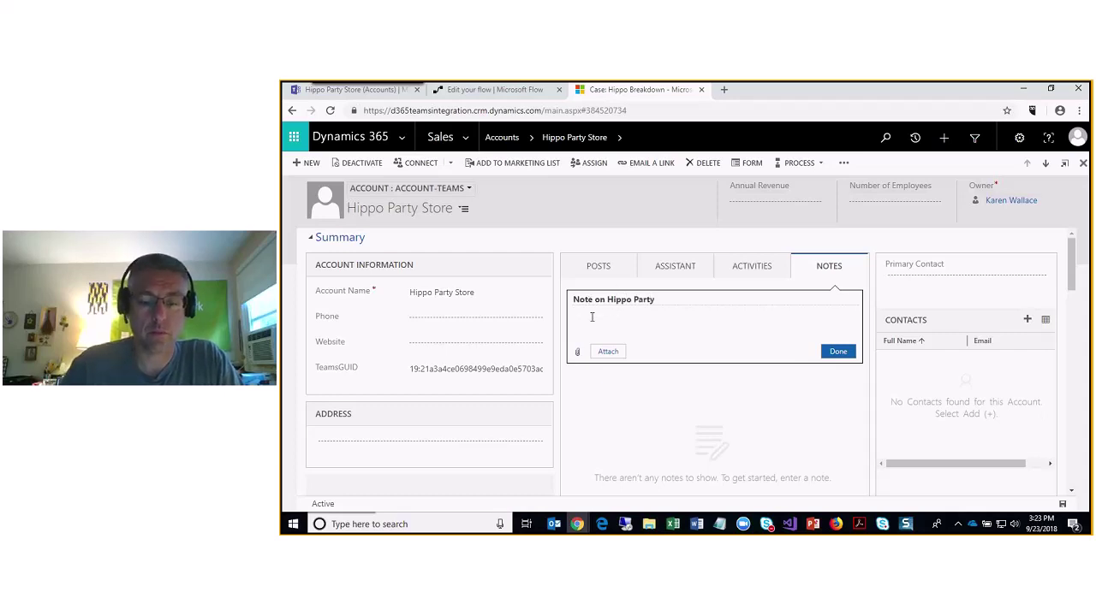
type("Don't let t")
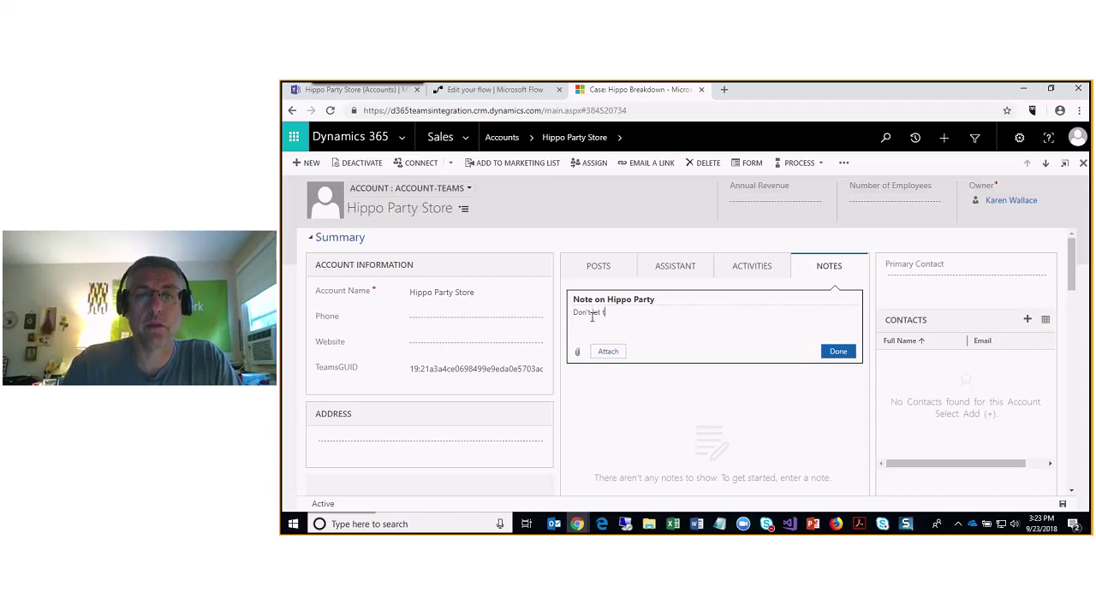
type("he hippo out of the store...")
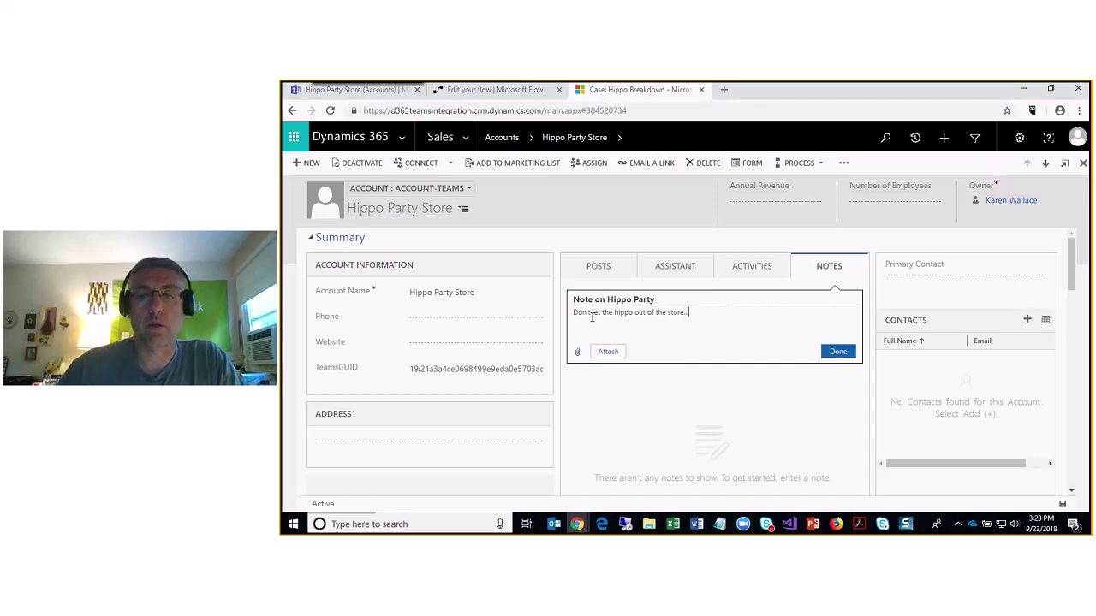
left_click(838, 352)
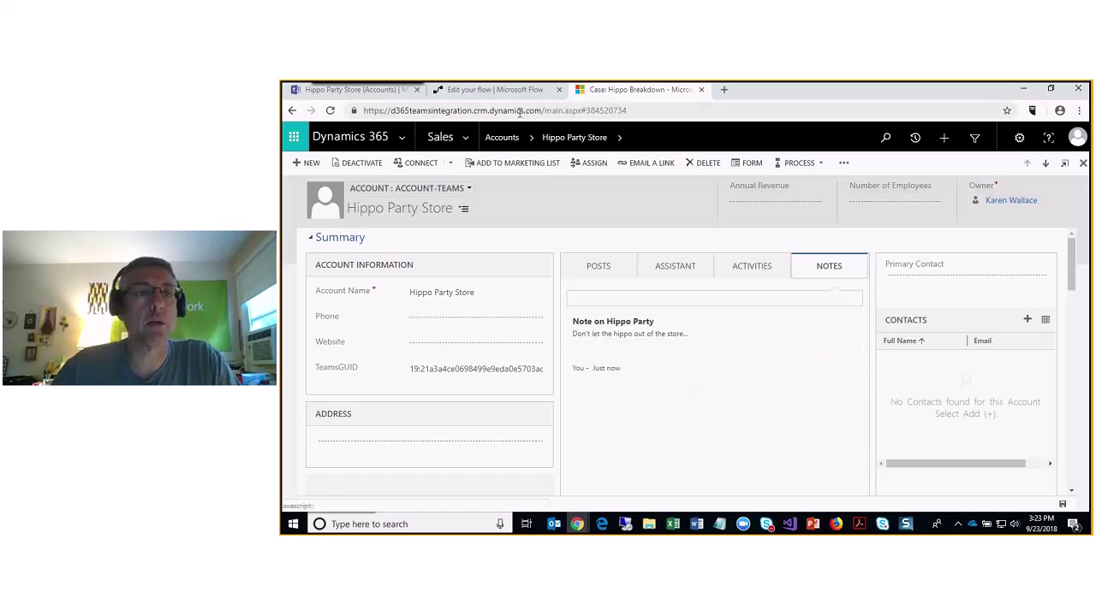
View the Hippo Party Store Teams channel's new posts, dismissing the SupportAssist toast and highlighting the case title
left_click(337, 97)
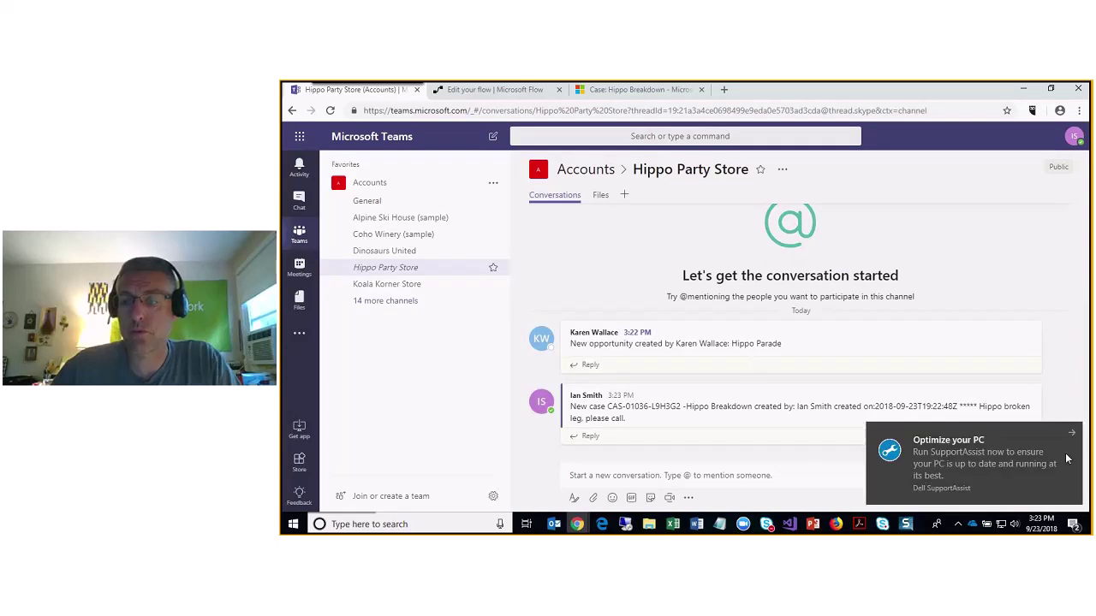
left_click(1072, 436)
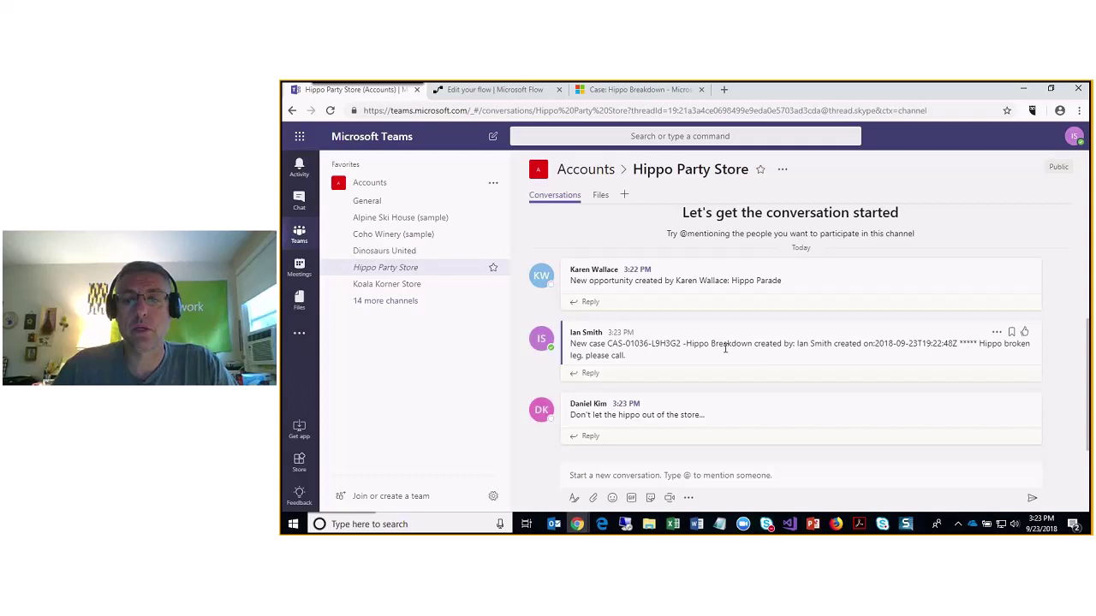
left_click_drag(686, 344, 732, 344)
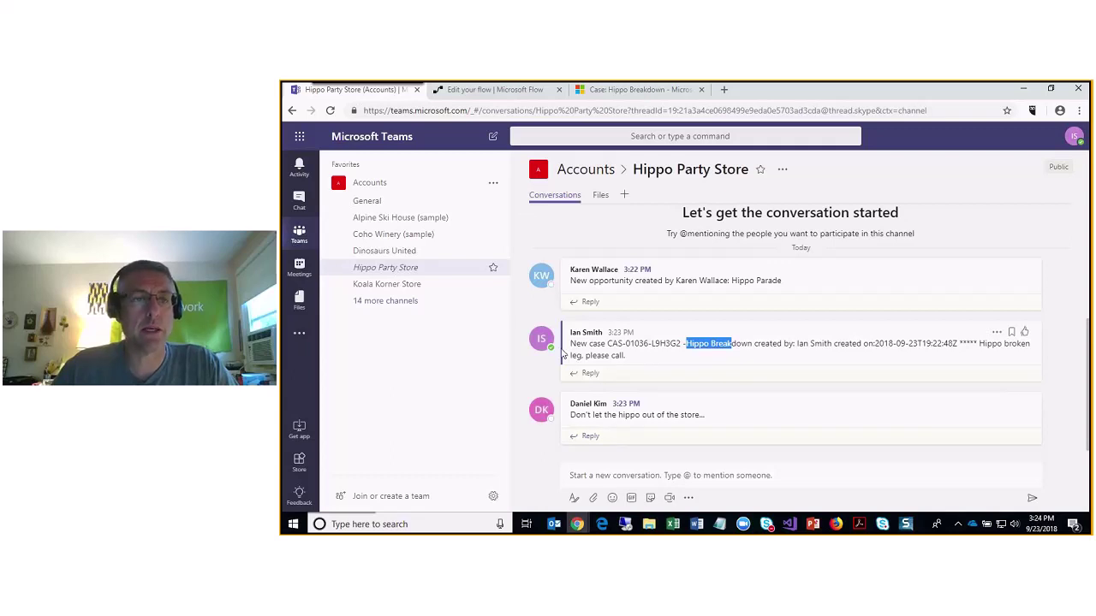
Reopen the Hippo Party Store channel from Dinosaurs United's hidden channels and start adding a Planner tab
mouse_move(539, 337)
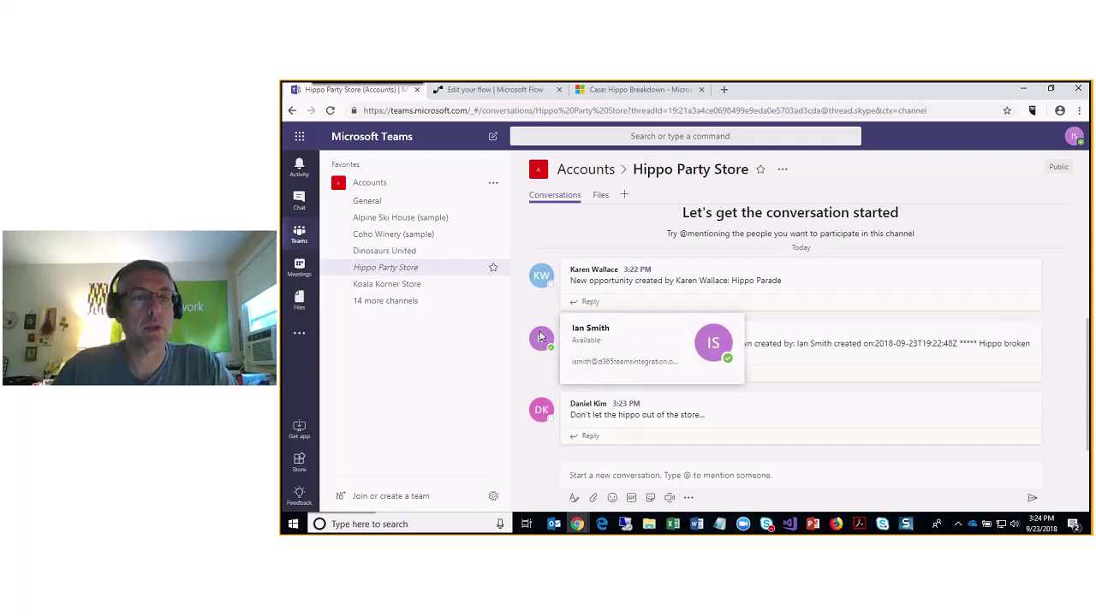
left_click(386, 252)
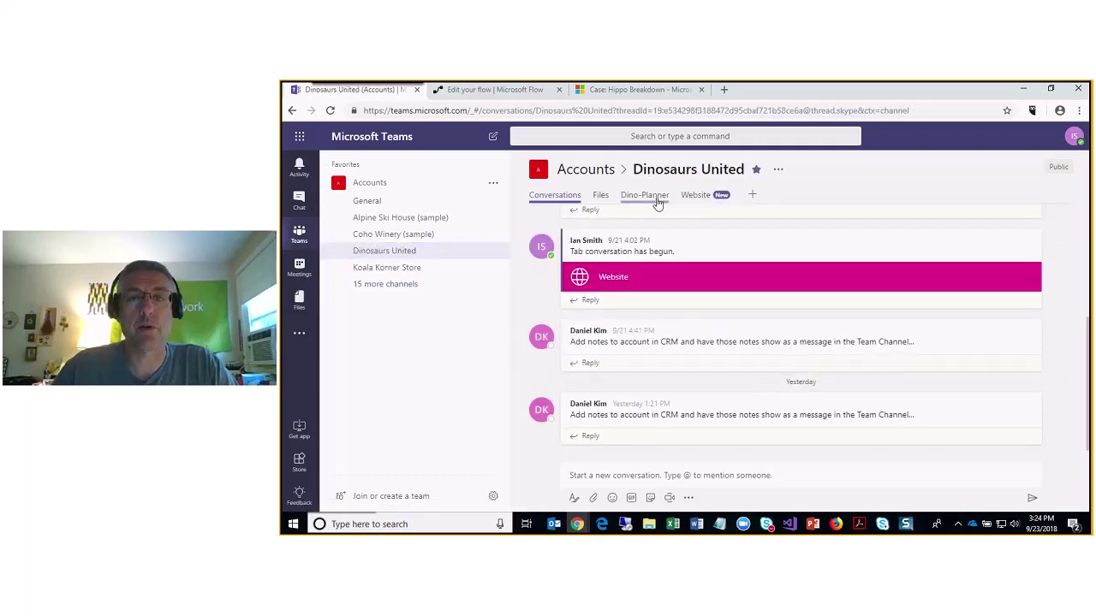
left_click(392, 287)
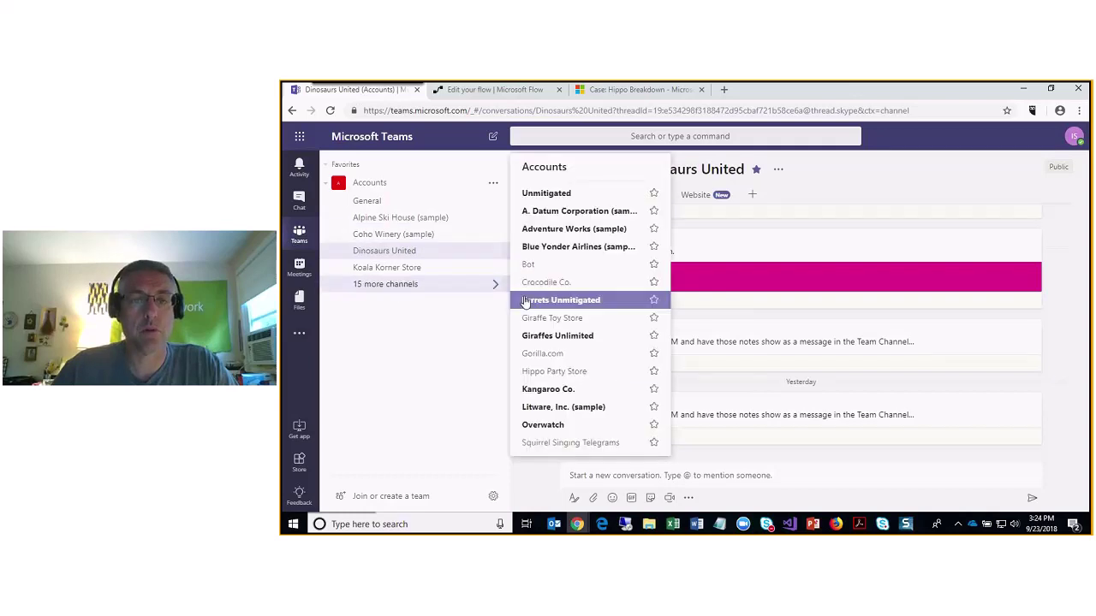
left_click(554, 374)
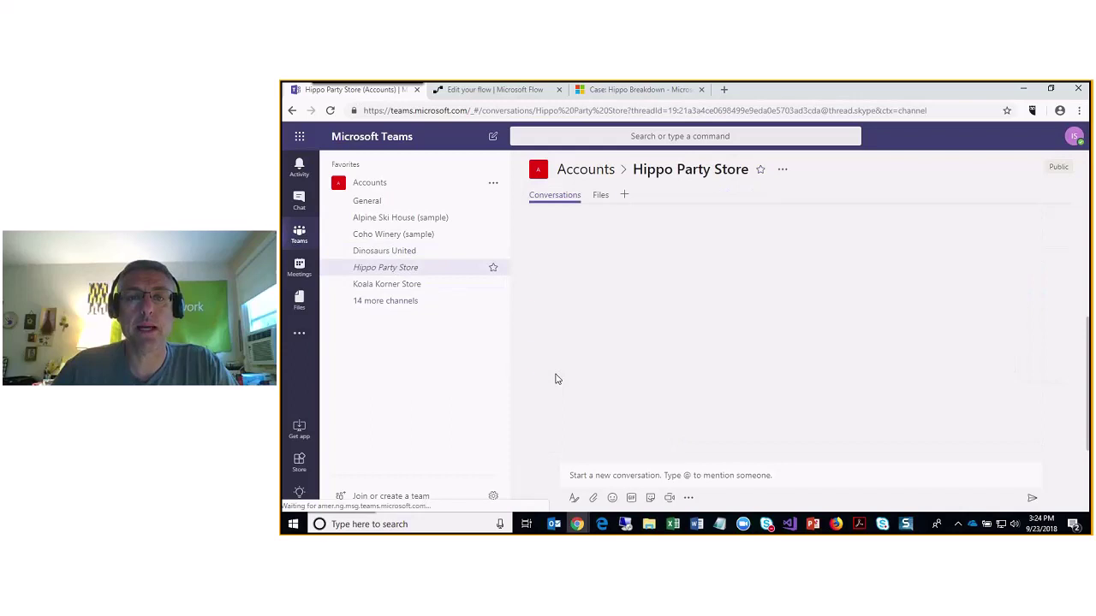
left_click(624, 196)
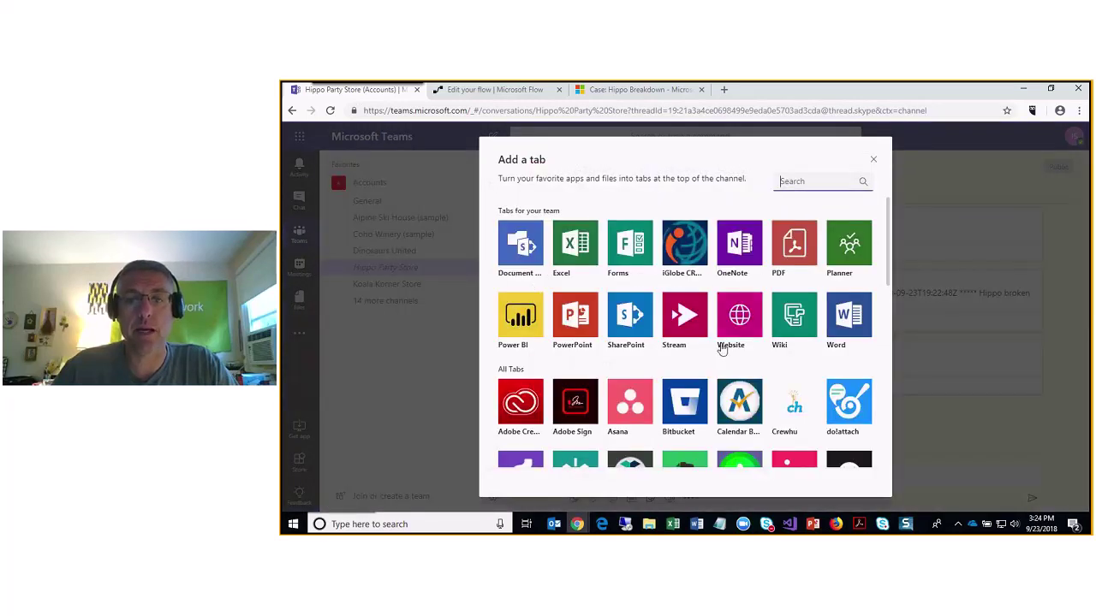
left_click(848, 245)
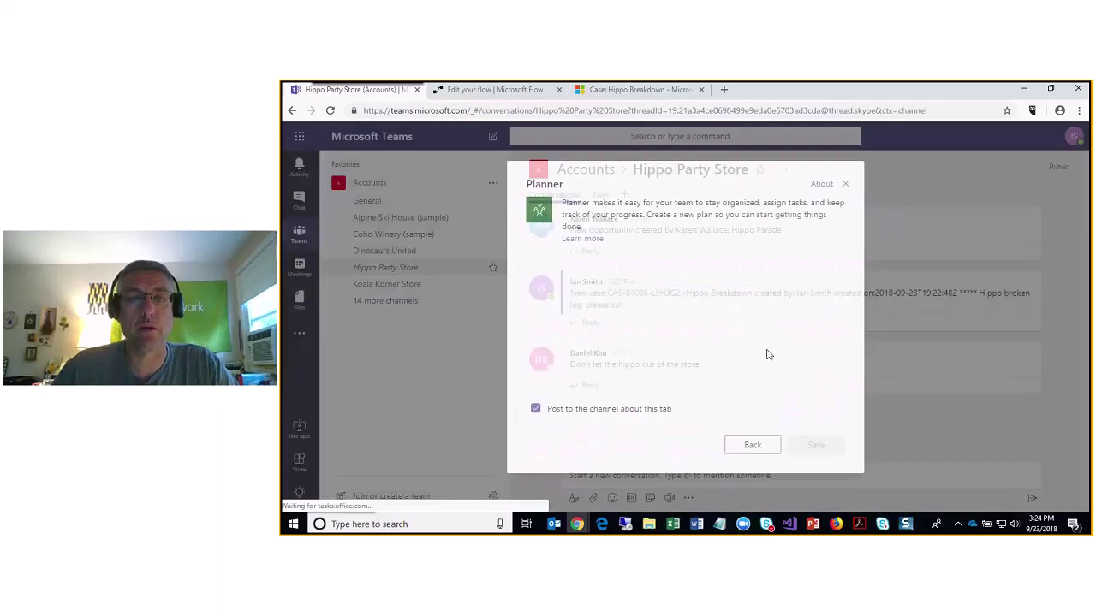